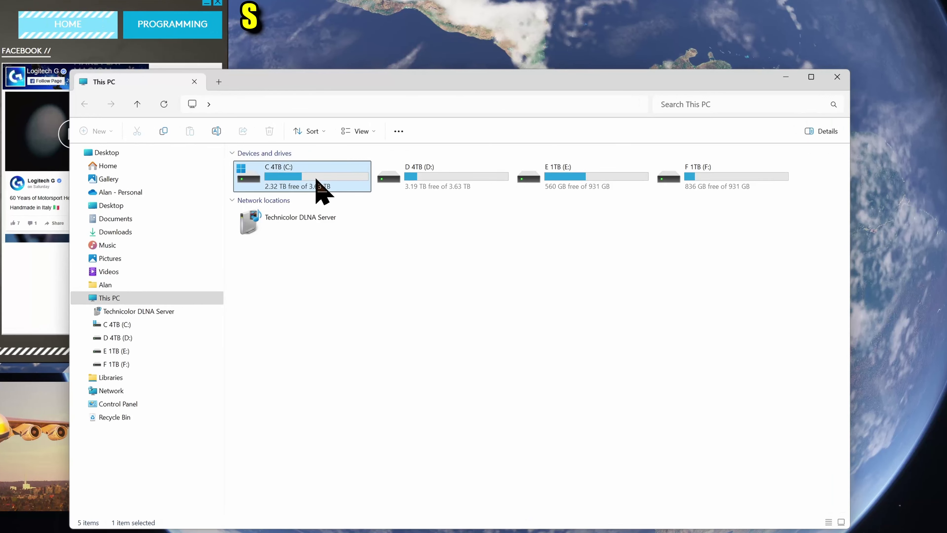
# Step: Browse to the folder C:\Program Files\Logitech\Flight Yoke System and locate ST.exe
pyautogui.doubleClick(340, 223)
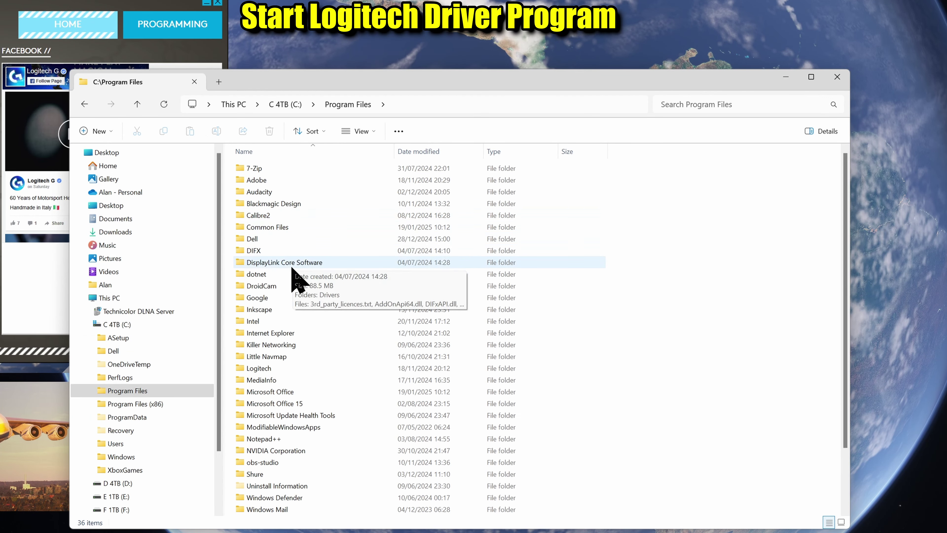
pyautogui.doubleClick(316, 363)
pyautogui.doubleClick(283, 168)
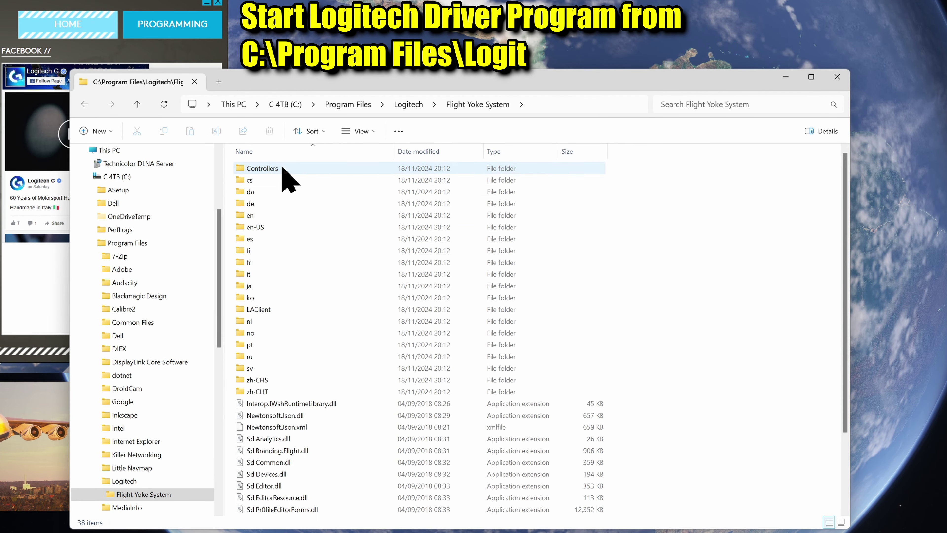
pyautogui.scroll(-3, 283, 347)
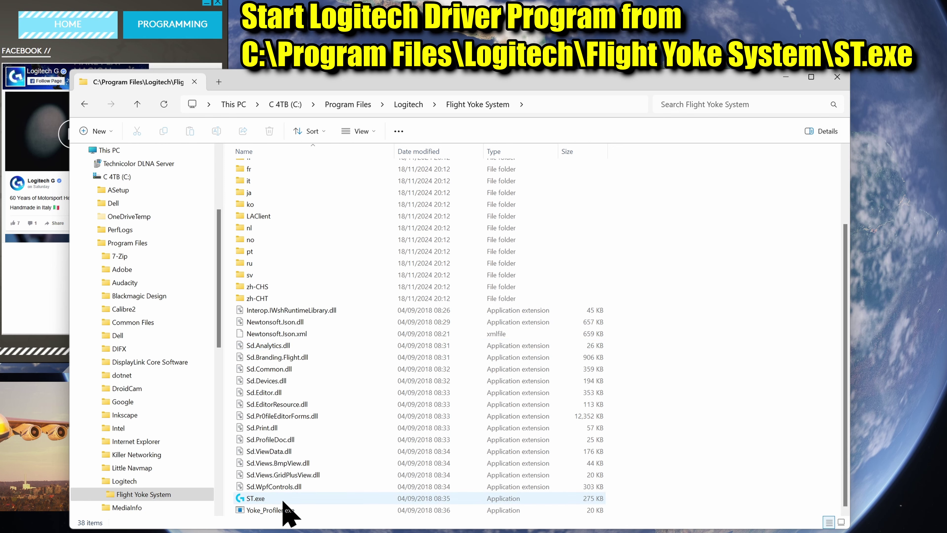
# Step: Dismiss the open Logitech window, start the driver program from ST.exe, and close the folder window
pyautogui.click(219, 3)
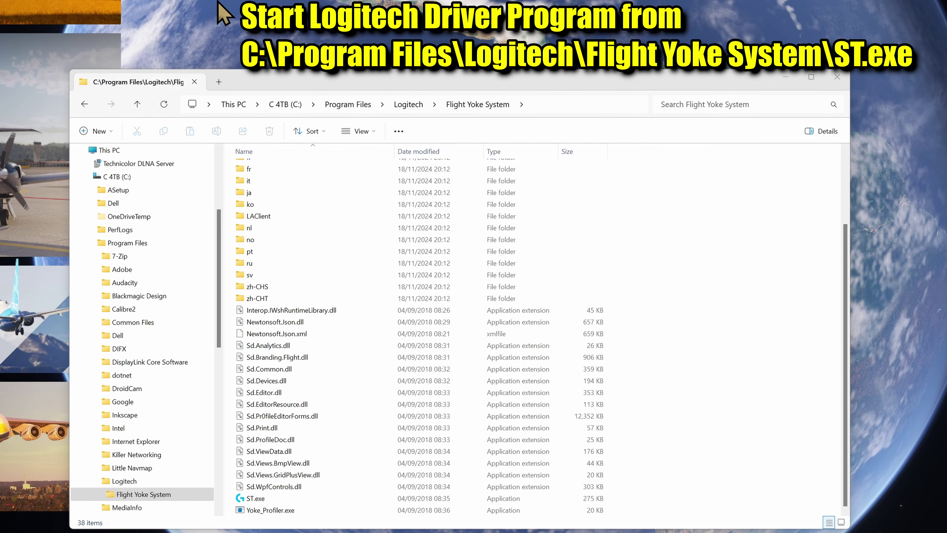
pyautogui.doubleClick(309, 499)
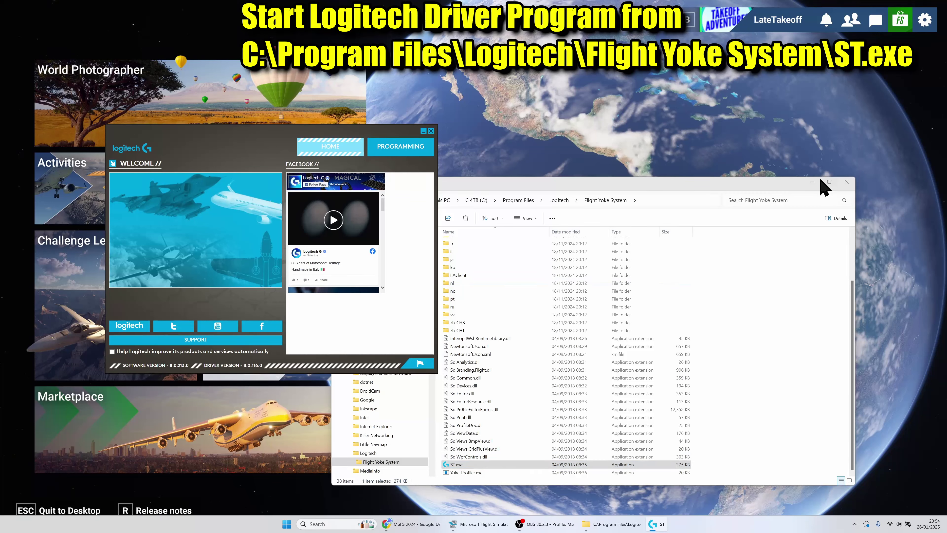
pyautogui.click(846, 182)
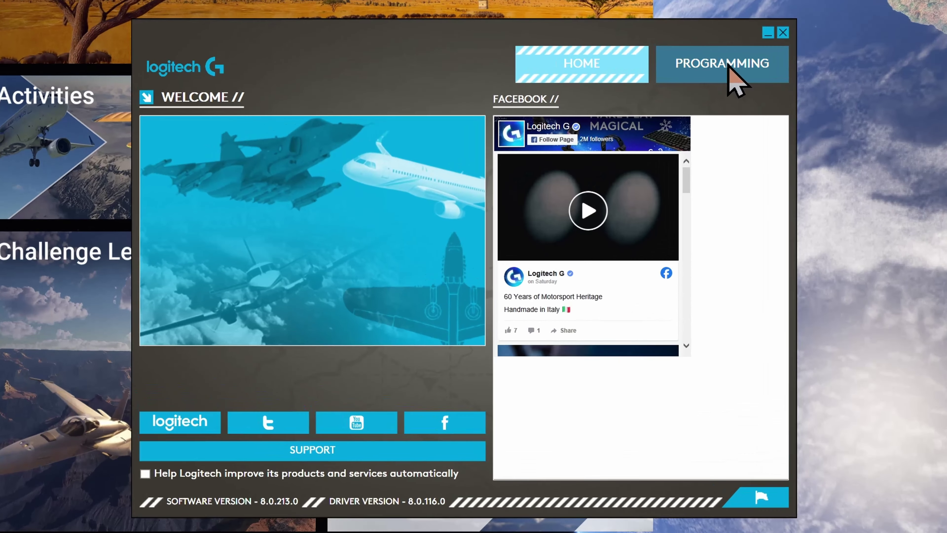
# Step: Go to the programming page and open the profile MSFS 2024 - Cessna 152.pr0 from the public Flight Yoke System folder
pyautogui.click(729, 65)
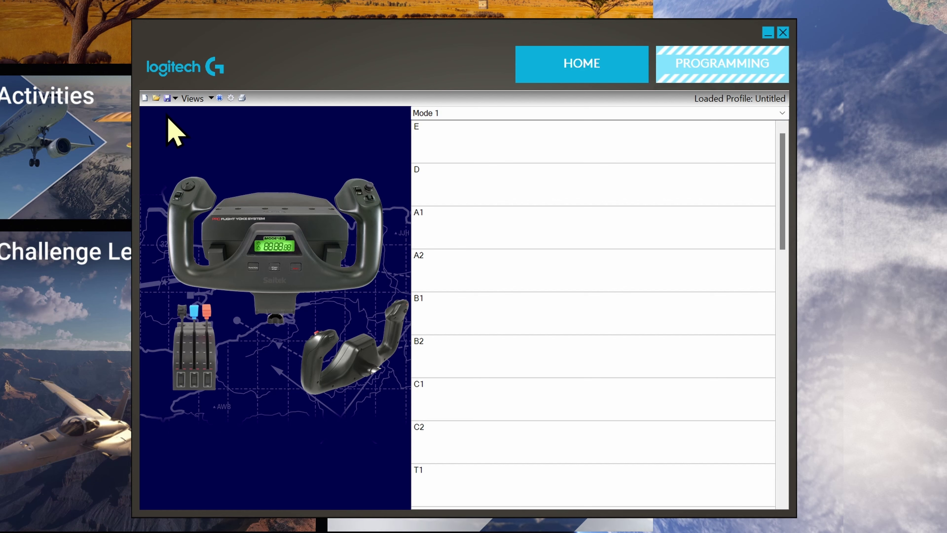
pyautogui.click(156, 98)
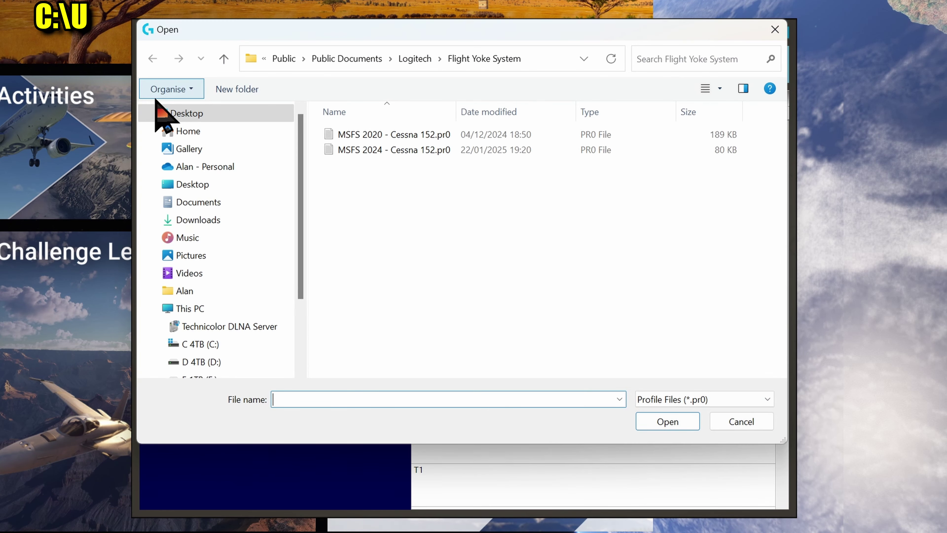
pyautogui.click(546, 59)
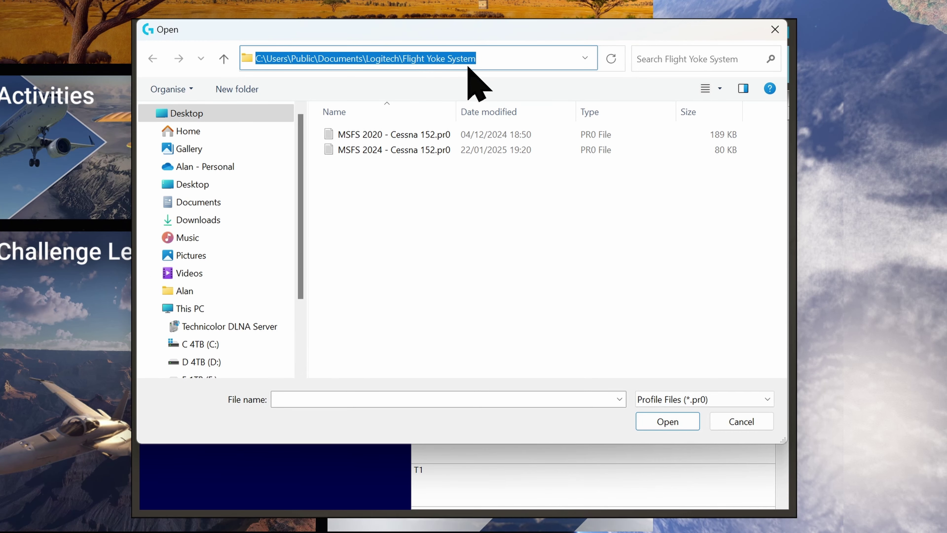
pyautogui.click(375, 150)
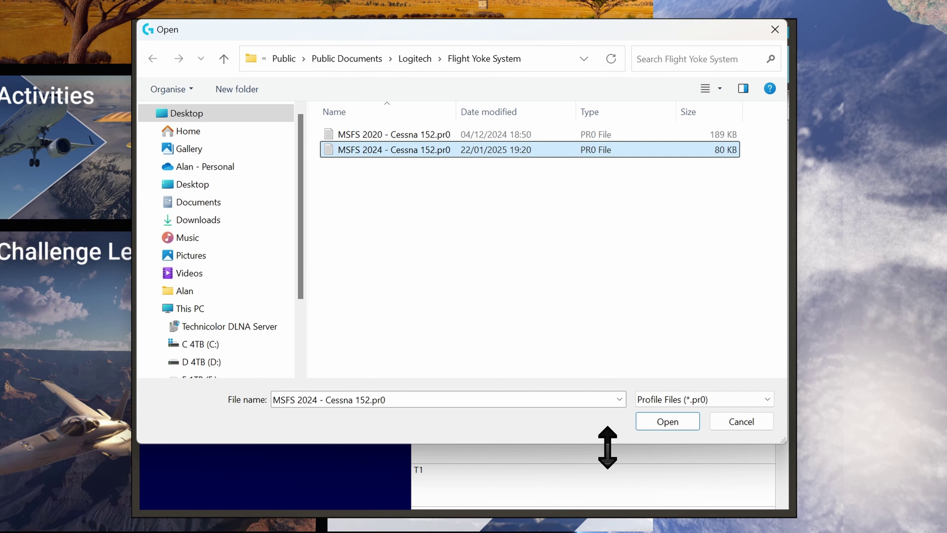
pyautogui.click(661, 424)
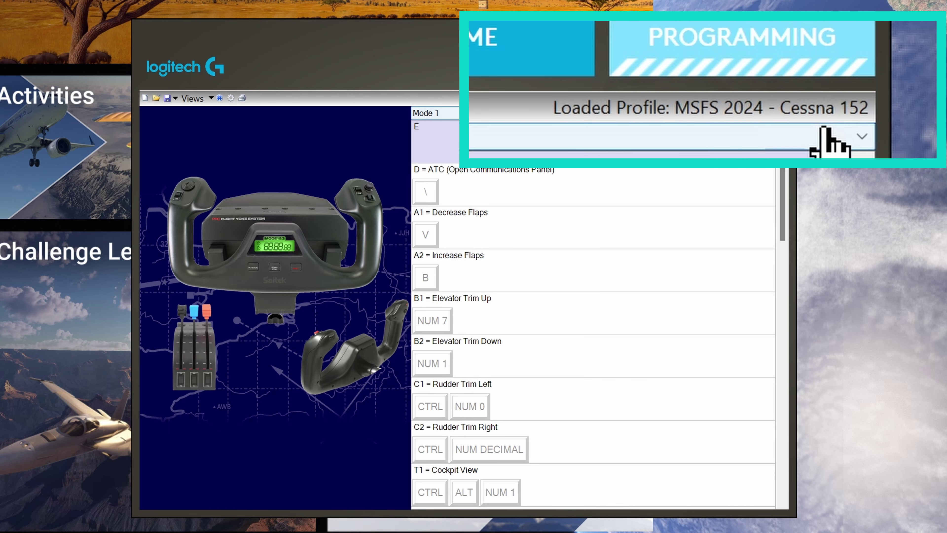
# Step: Create a new empty profile and bring up the dialog for saving it
pyautogui.click(146, 99)
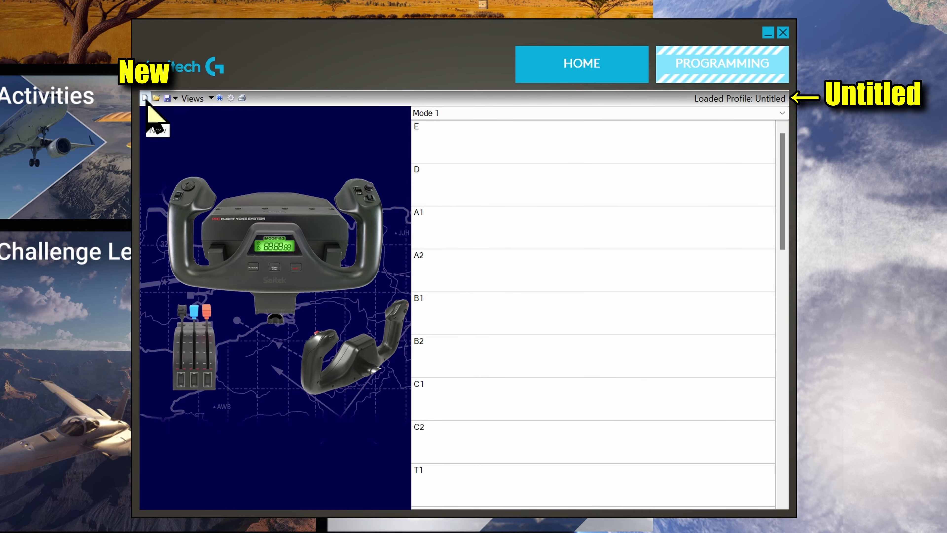
pyautogui.click(174, 99)
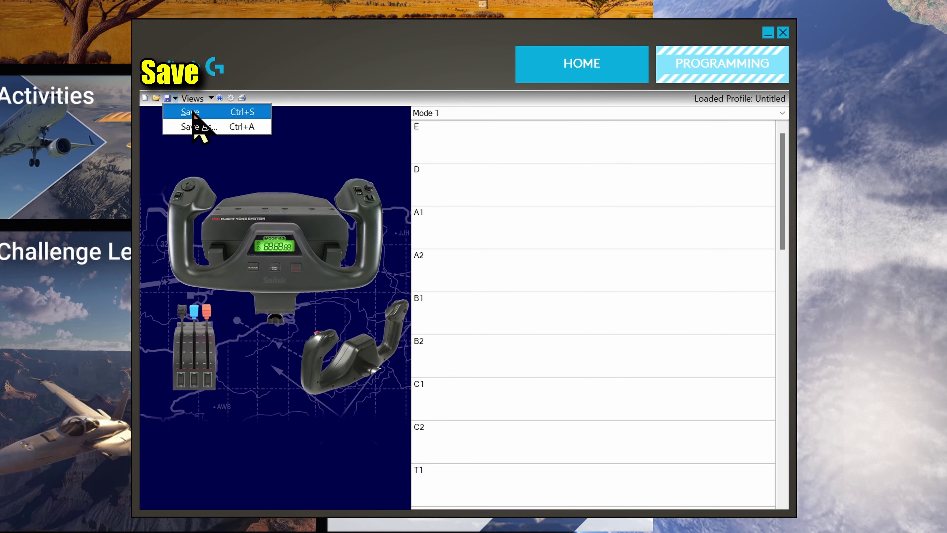
pyautogui.click(190, 112)
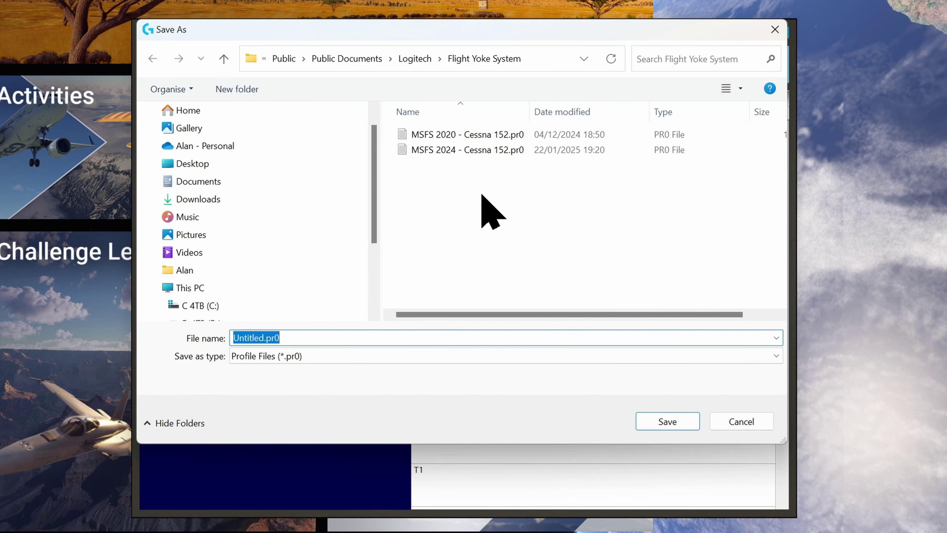
# Step: Create a subfolder named Temp in the Flight Yoke System folder and open it as the save location
pyautogui.rightClick(482, 194)
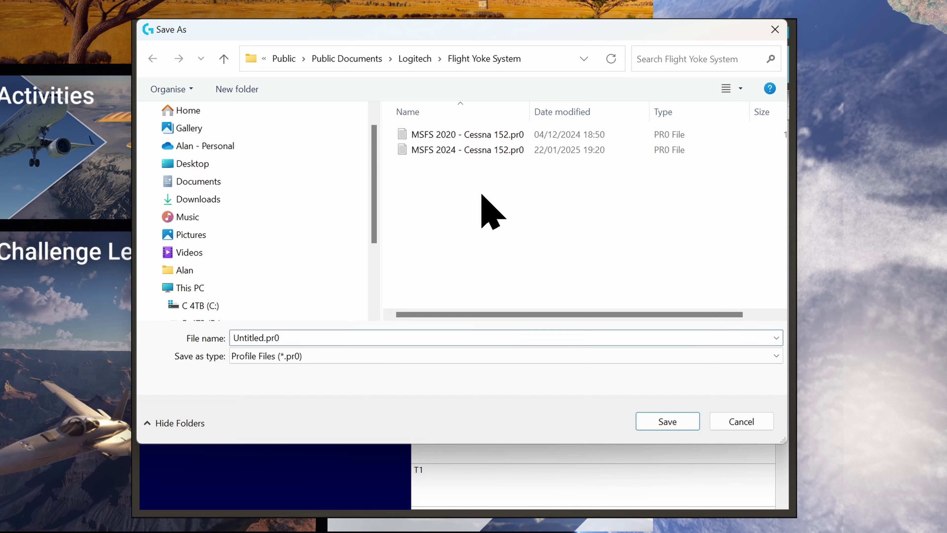
pyautogui.moveTo(508, 202)
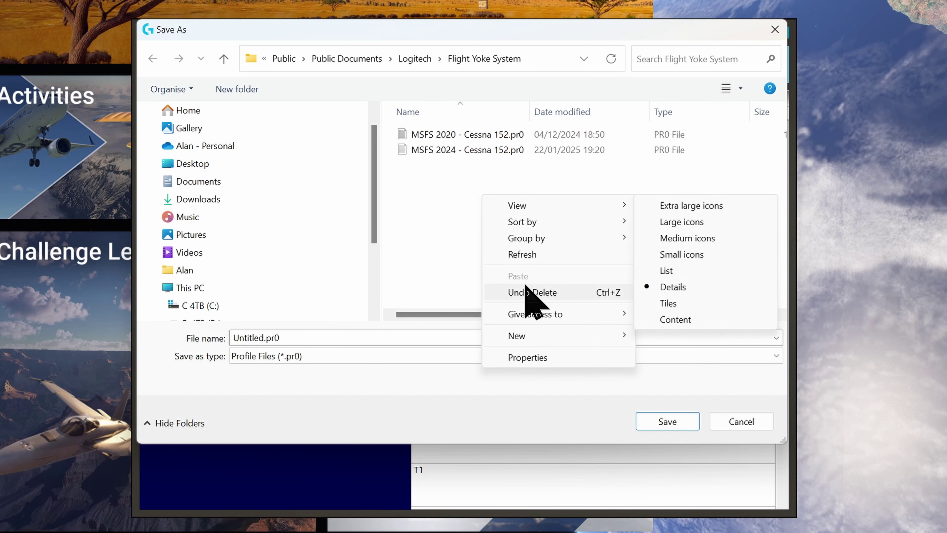
pyautogui.moveTo(539, 335)
pyautogui.click(670, 337)
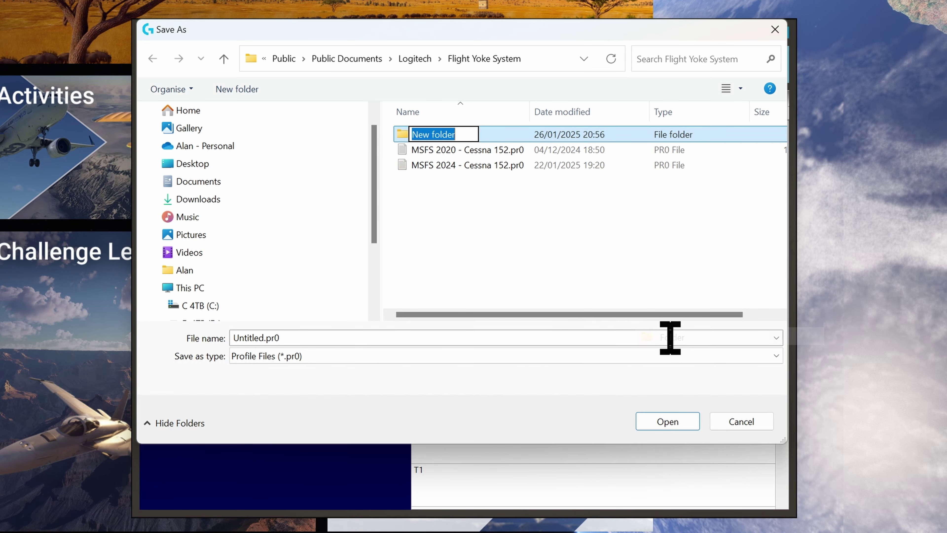
pyautogui.write('Temp')
pyautogui.press('Return')
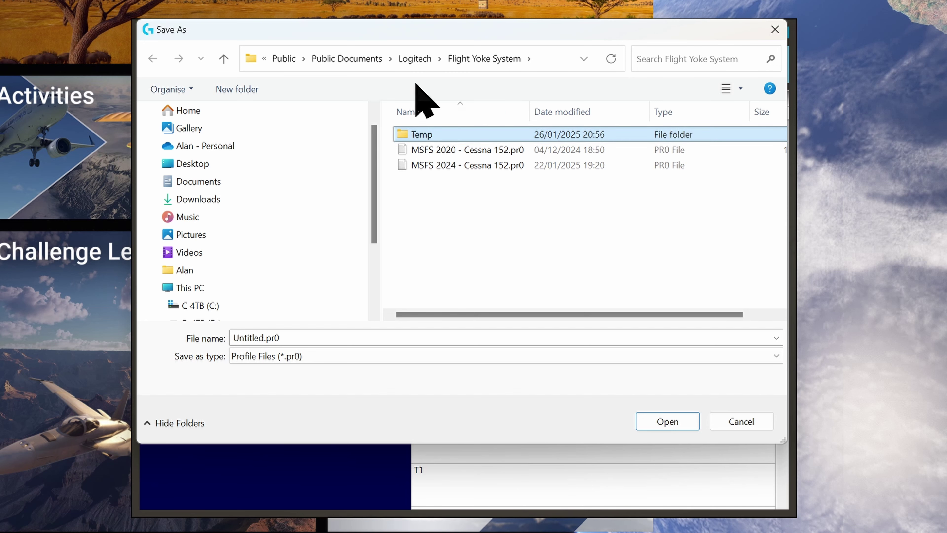
pyautogui.doubleClick(453, 136)
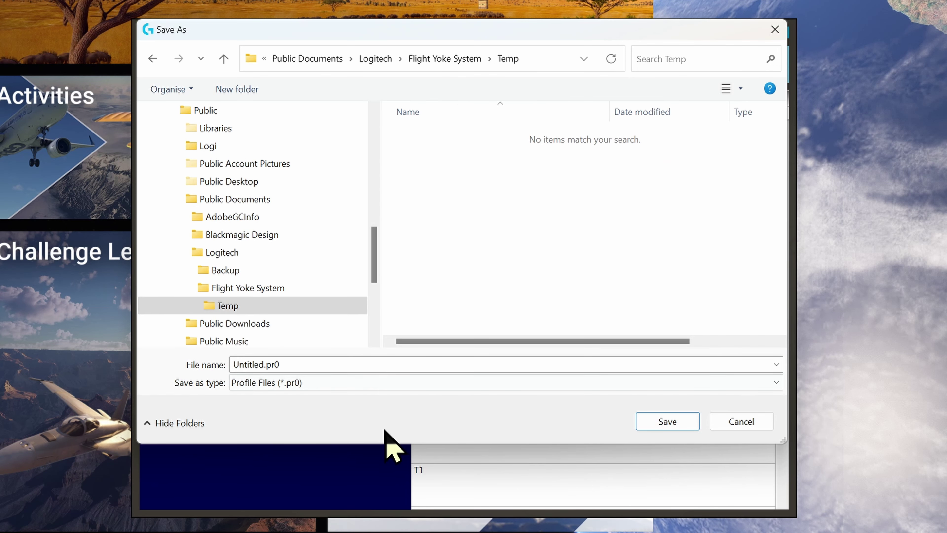
# Step: Save the new profile under the name Blank in the Temp folder
pyautogui.doubleClick(380, 364)
pyautogui.write('B')
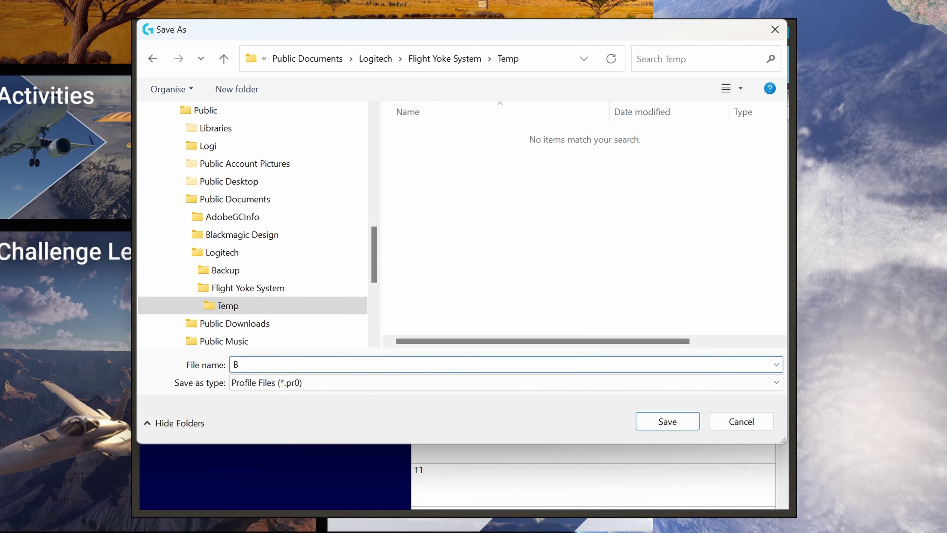
pyautogui.write('lank')
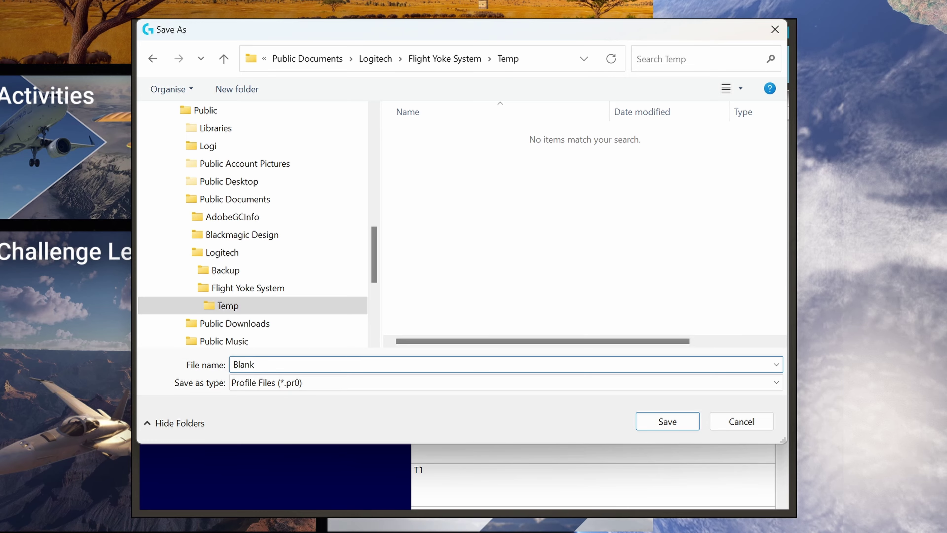
pyautogui.press('Return')
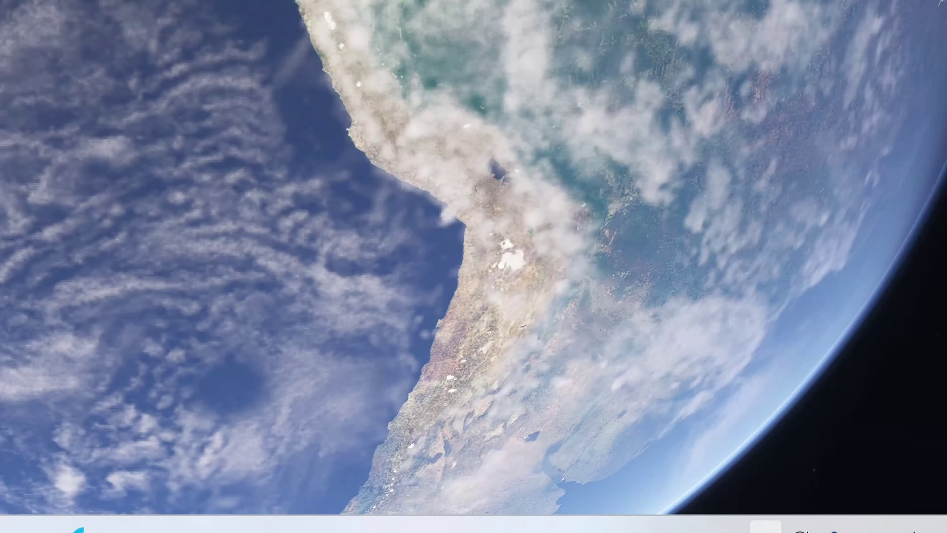
# Step: Check the profile list of the Logitech system-tray icon, including the contents of its Temp subfolder
pyautogui.click(669, 509)
pyautogui.rightClick(620, 398)
pyautogui.moveTo(535, 341)
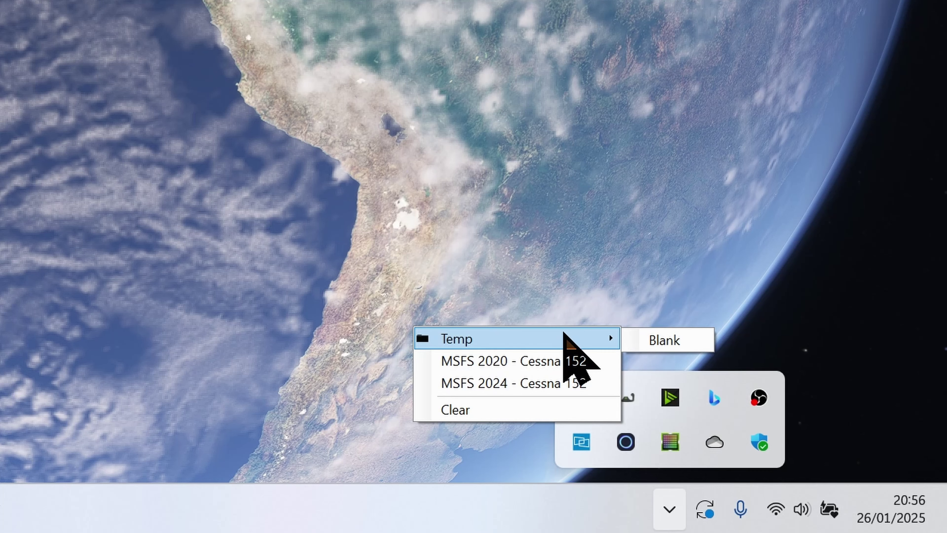
pyautogui.click(667, 508)
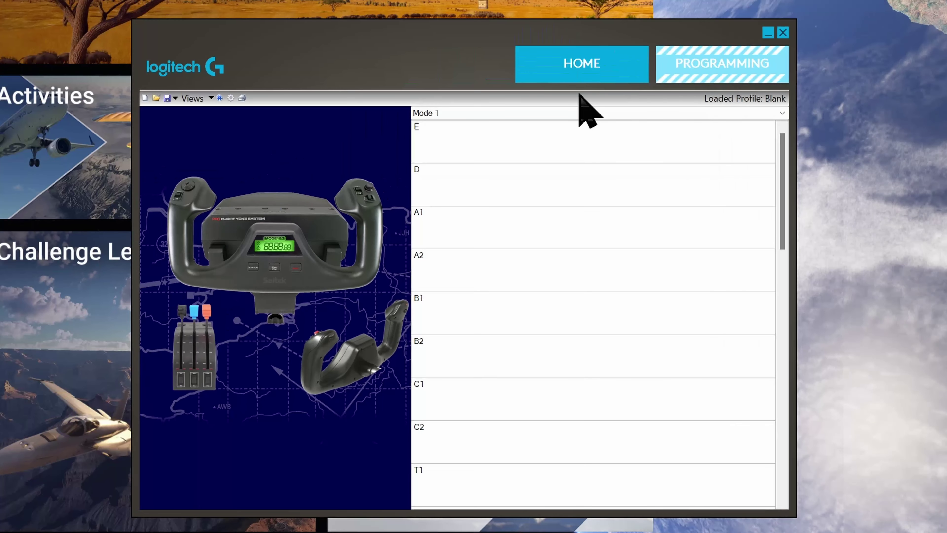
# Step: Compare the Blank profile in Grid View and Product View, including Mode 2, and finish in Grid View
pyautogui.click(210, 99)
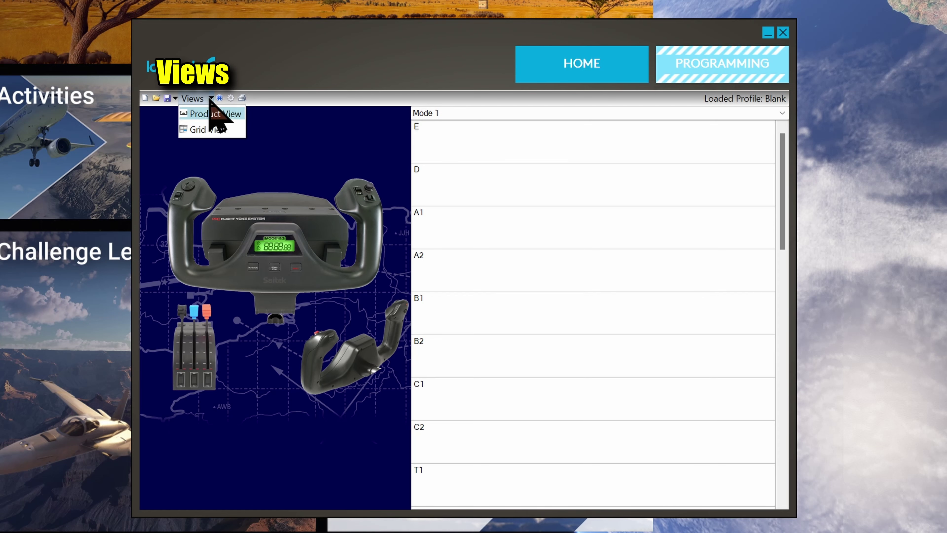
pyautogui.click(218, 134)
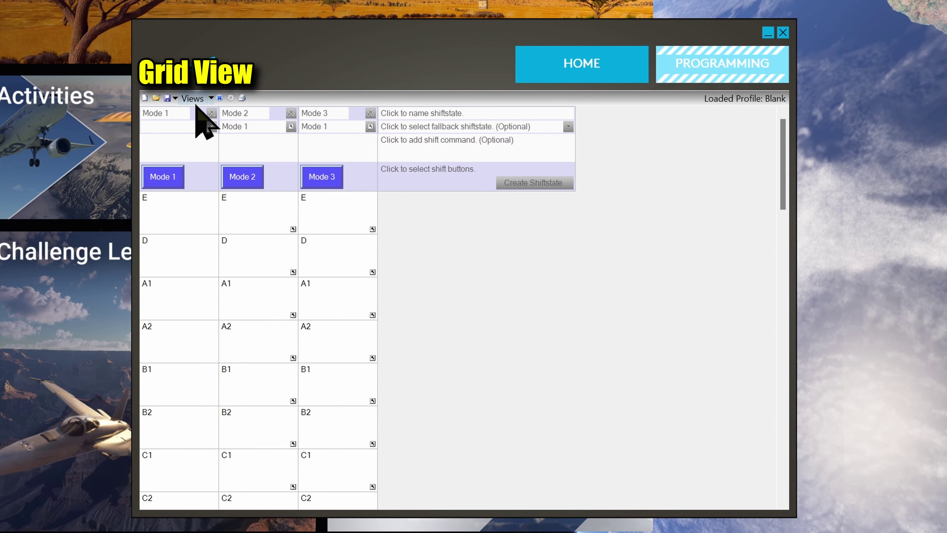
pyautogui.click(194, 100)
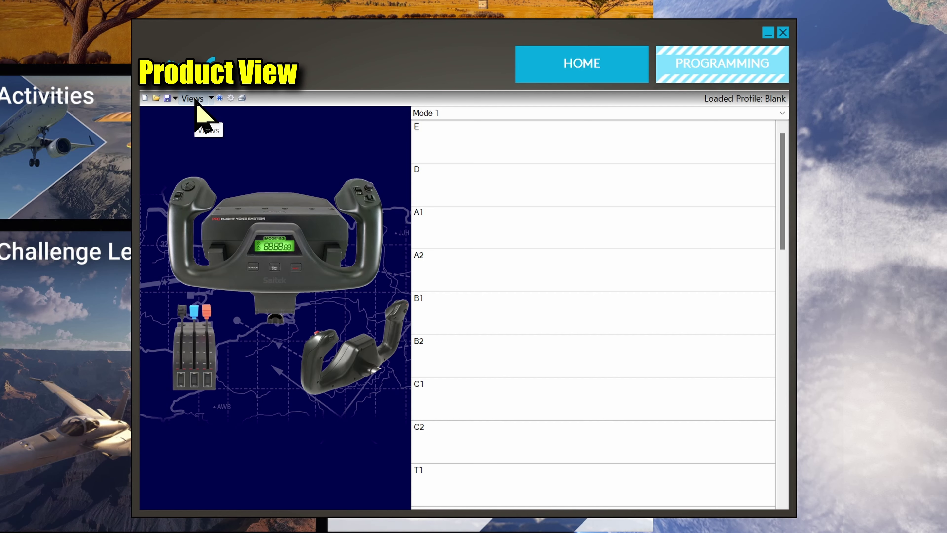
pyautogui.click(194, 100)
pyautogui.click(195, 100)
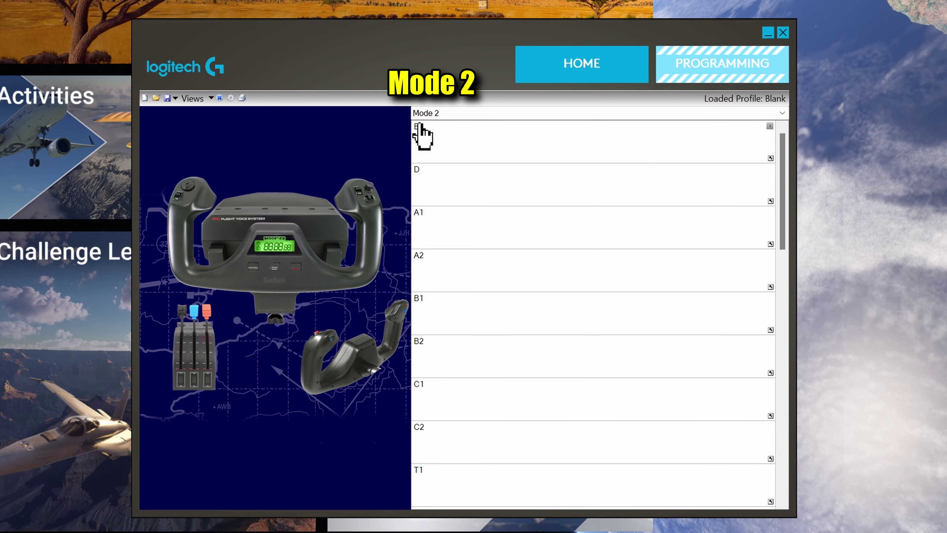
pyautogui.click(190, 98)
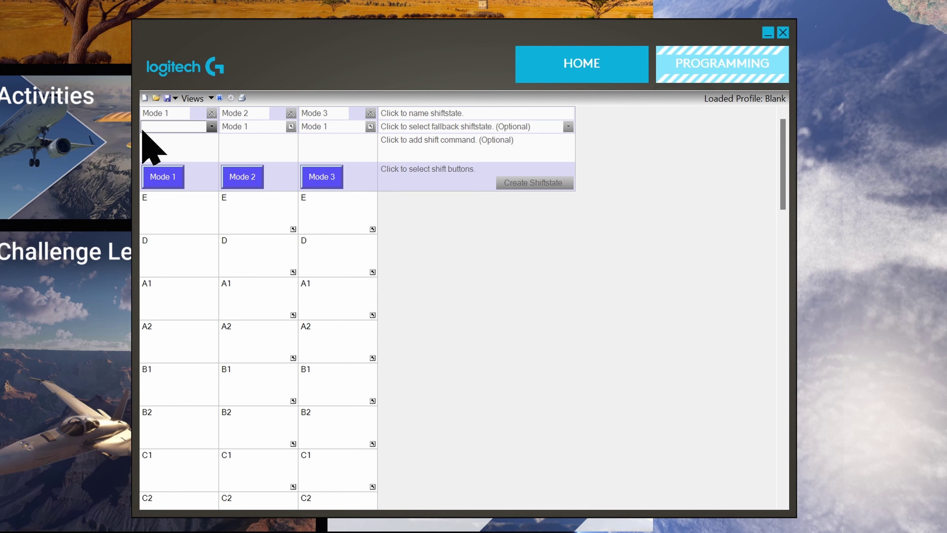
# Step: Open the MSFS 2024 - Cessna 152 profile from the Flight Yoke System folder
pyautogui.click(156, 98)
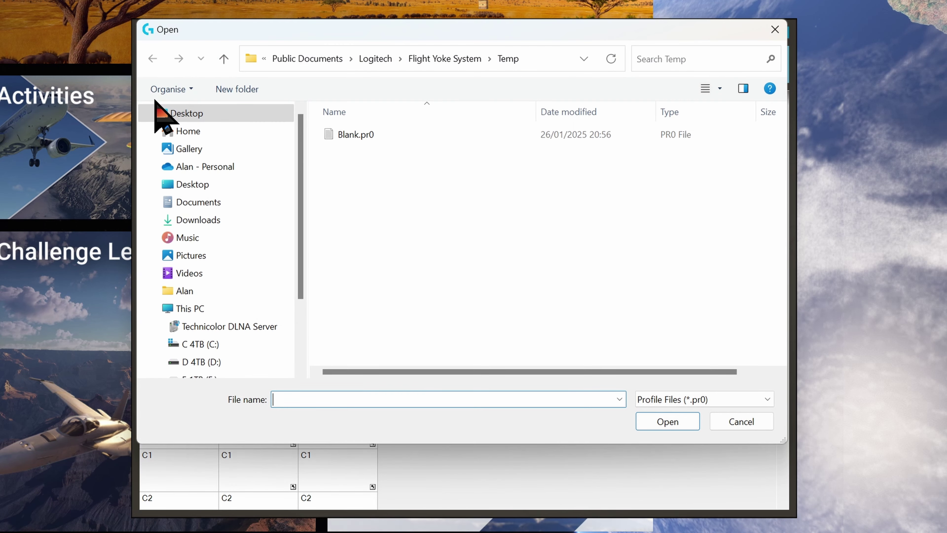
pyautogui.click(440, 58)
pyautogui.click(412, 164)
pyautogui.doubleClick(411, 160)
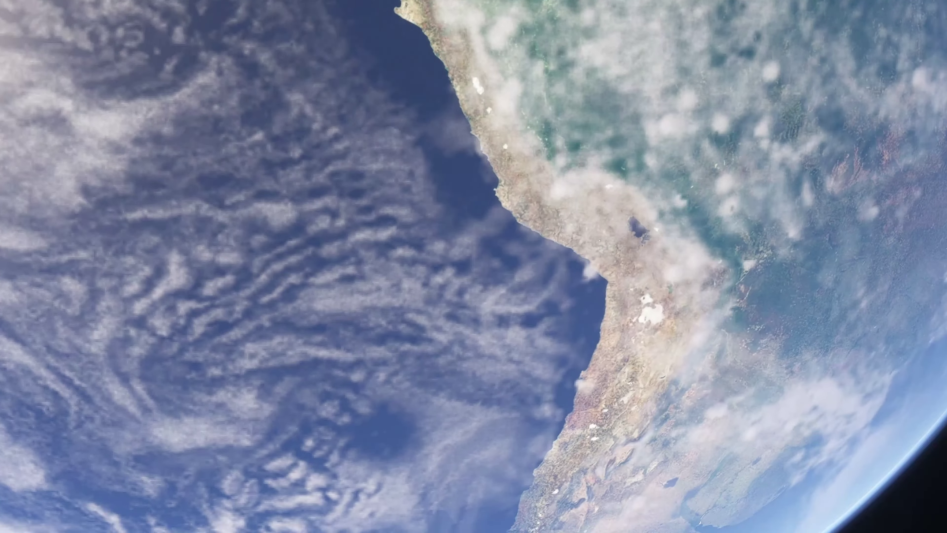
# Step: Activate the MSFS 2020 - Cessna 152 profile through the Logitech system-tray icon and bring up its profile list again
pyautogui.click(670, 509)
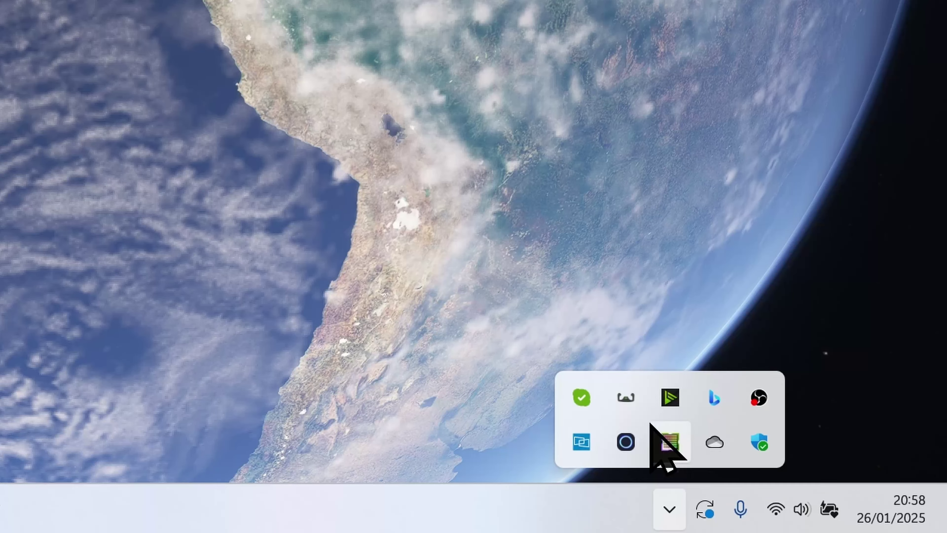
pyautogui.rightClick(625, 398)
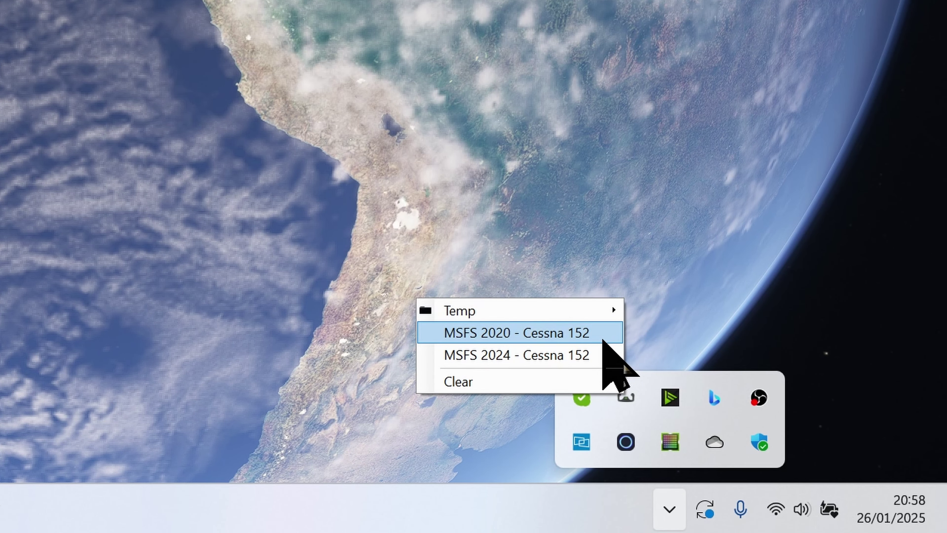
pyautogui.click(603, 338)
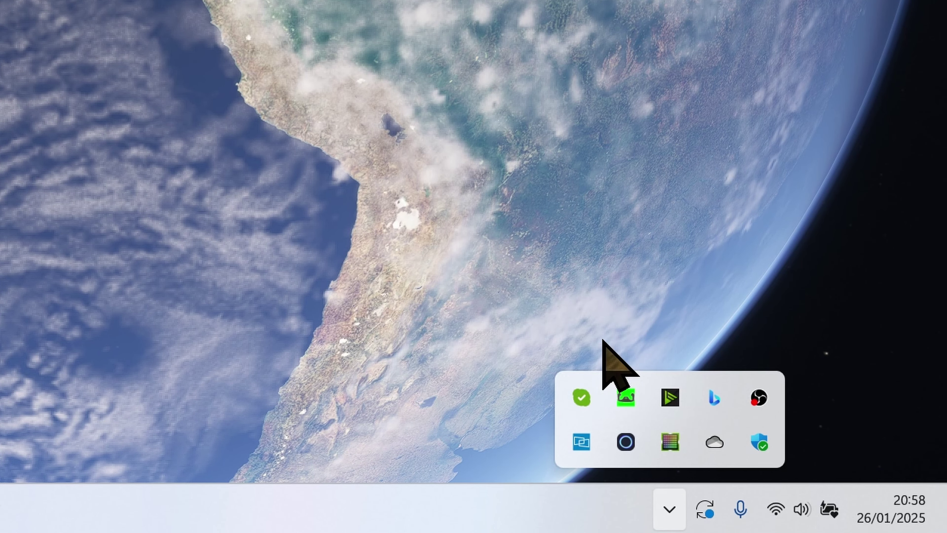
pyautogui.rightClick(625, 394)
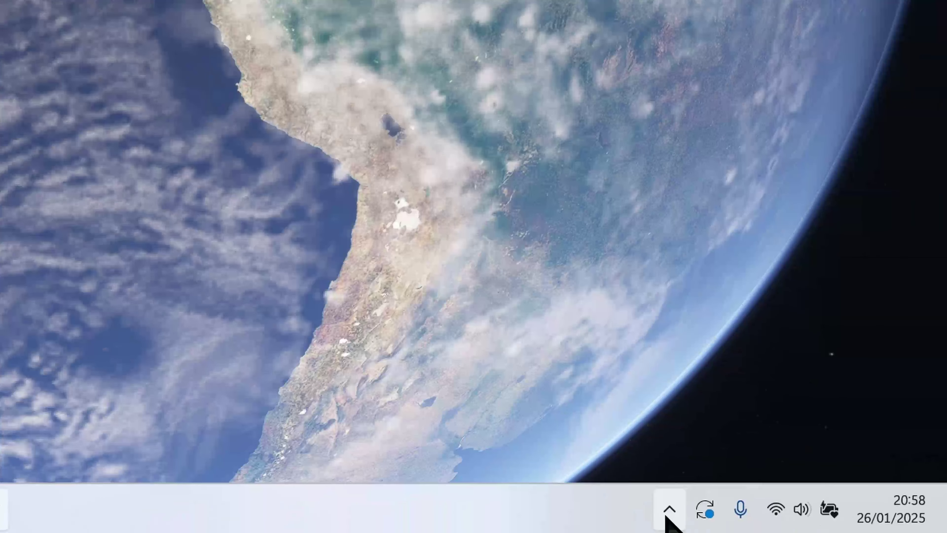
# Step: Bring up the profile menu of the Logitech system-tray icon
pyautogui.click(676, 513)
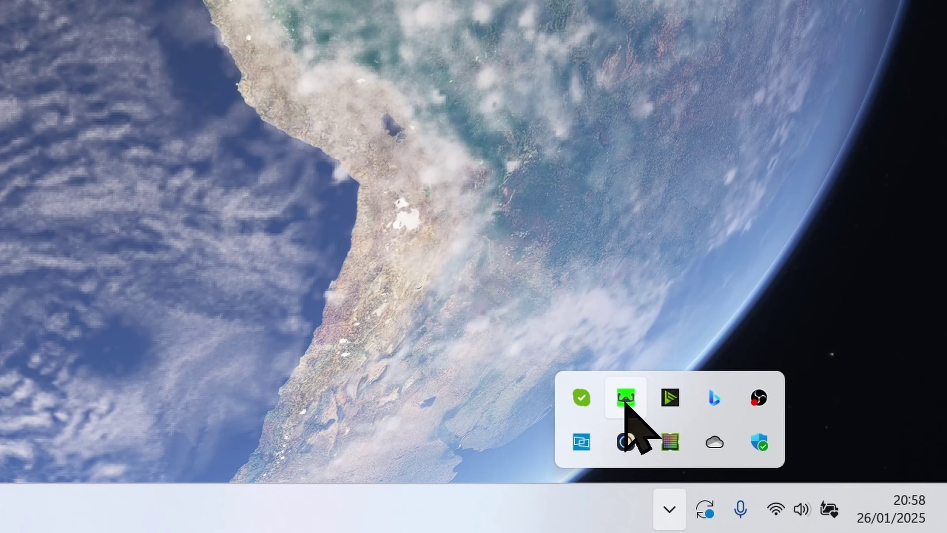
pyautogui.rightClick(623, 397)
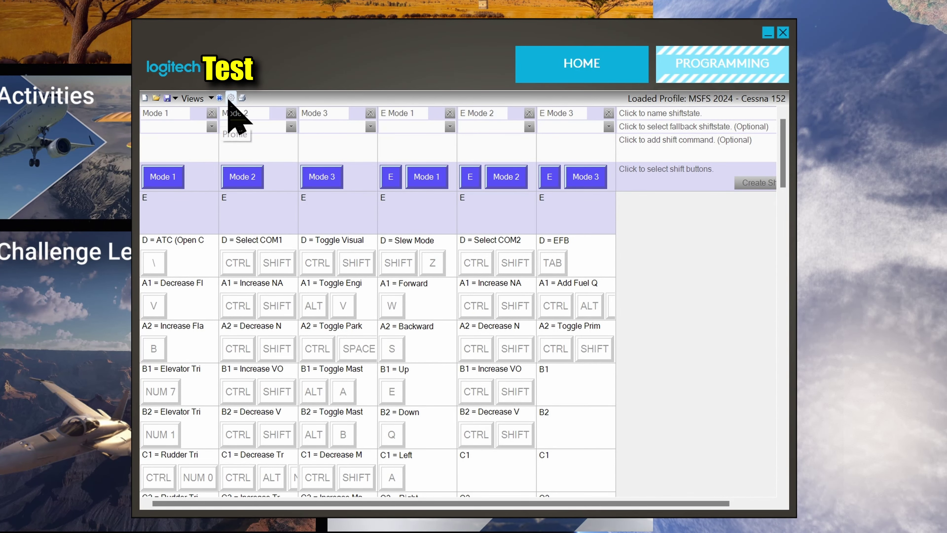
# Step: Test the MSFS 2024 - Cessna 152 profile by triggering the Mode 1 D button's \ command, and end the test
pyautogui.click(230, 98)
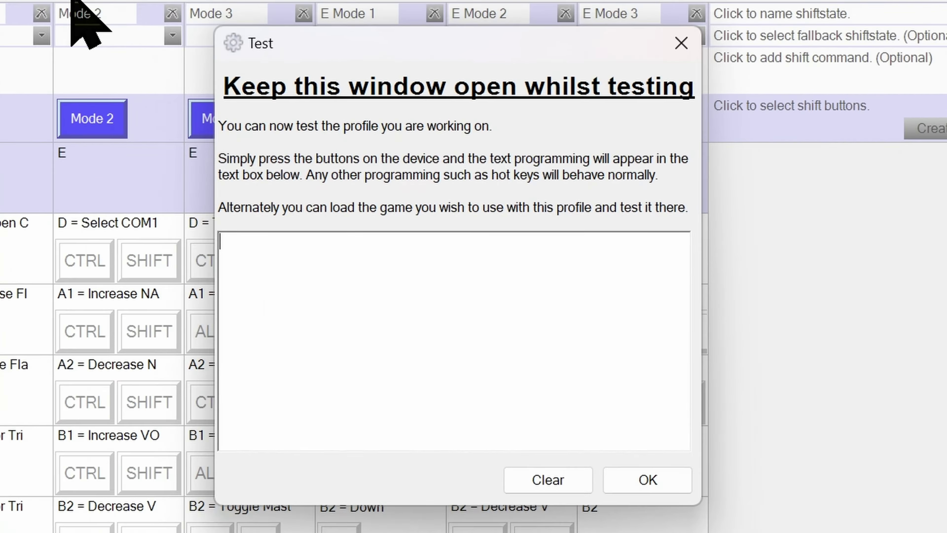
pyautogui.press('\\')
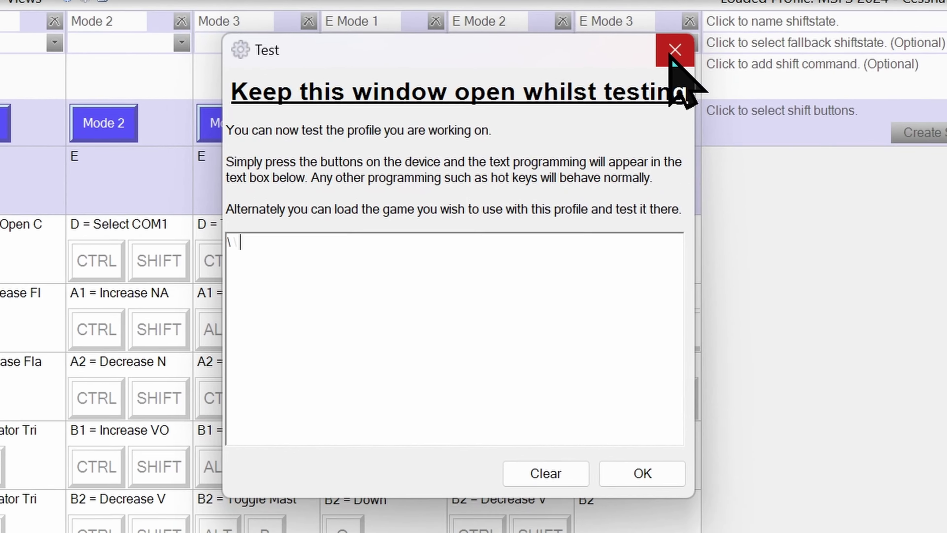
pyautogui.click(674, 45)
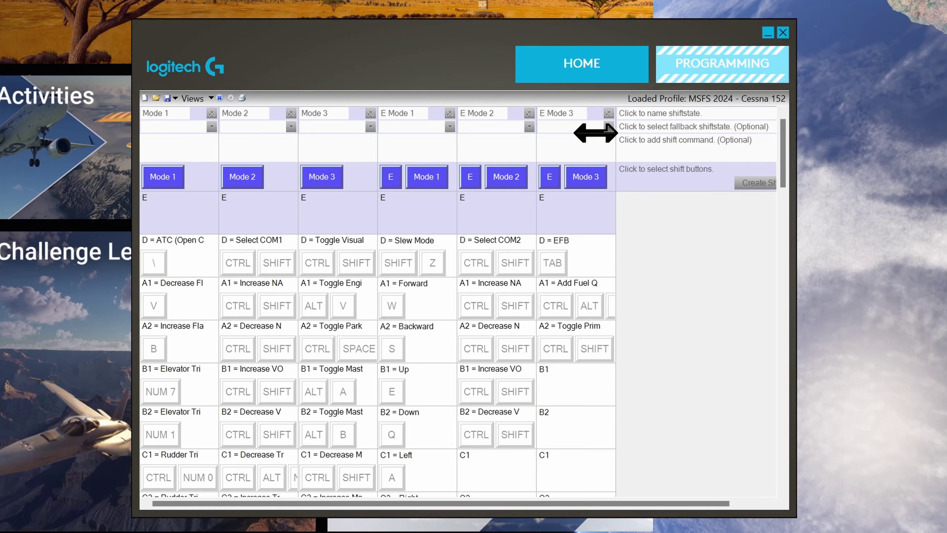
# Step: Print the profile to a PDF in the Flight Yoke System folder, using the file name MSFS 2024 - Cessna 152.pdf
pyautogui.click(242, 97)
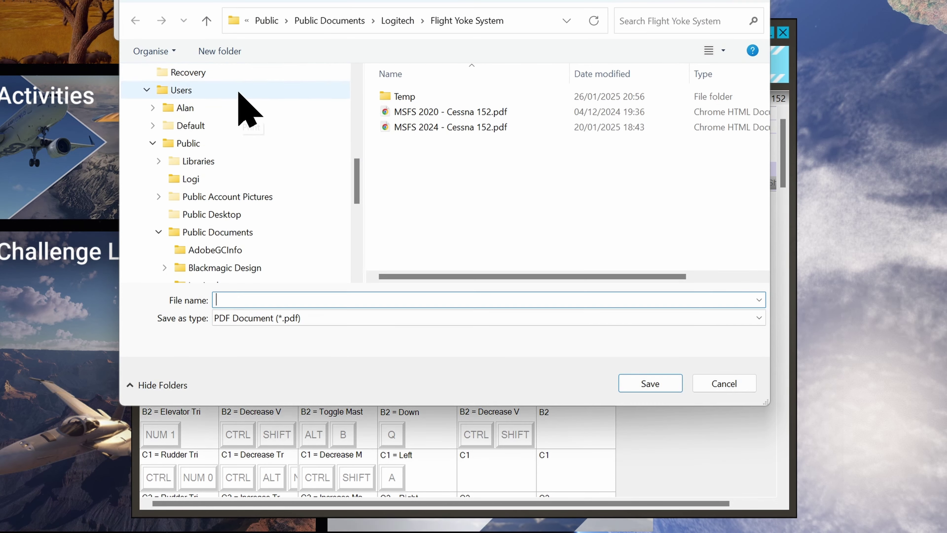
pyautogui.click(466, 127)
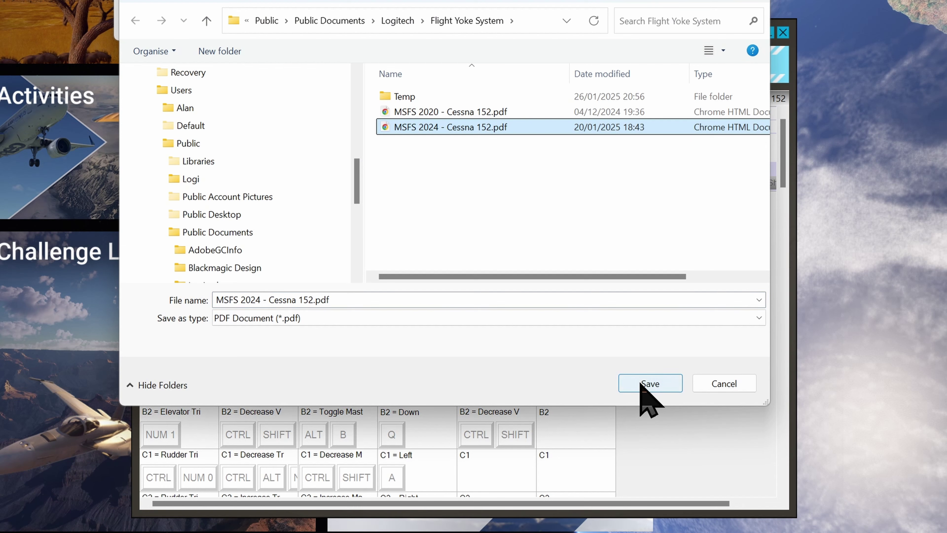
pyautogui.click(650, 384)
pyautogui.click(902, 295)
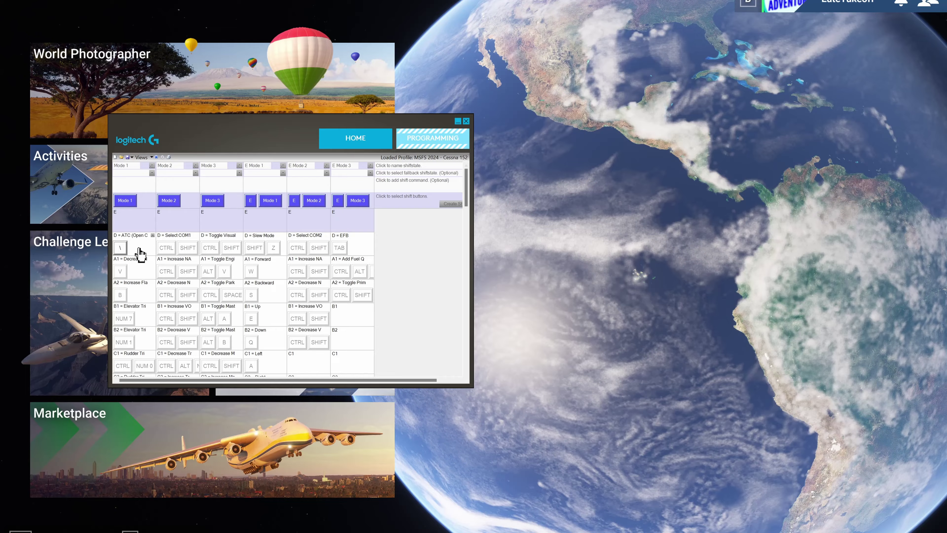
# Step: Try to unprogram the D button in Mode 1 and record \ and ENTER as its new key presses
pyautogui.rightClick(170, 265)
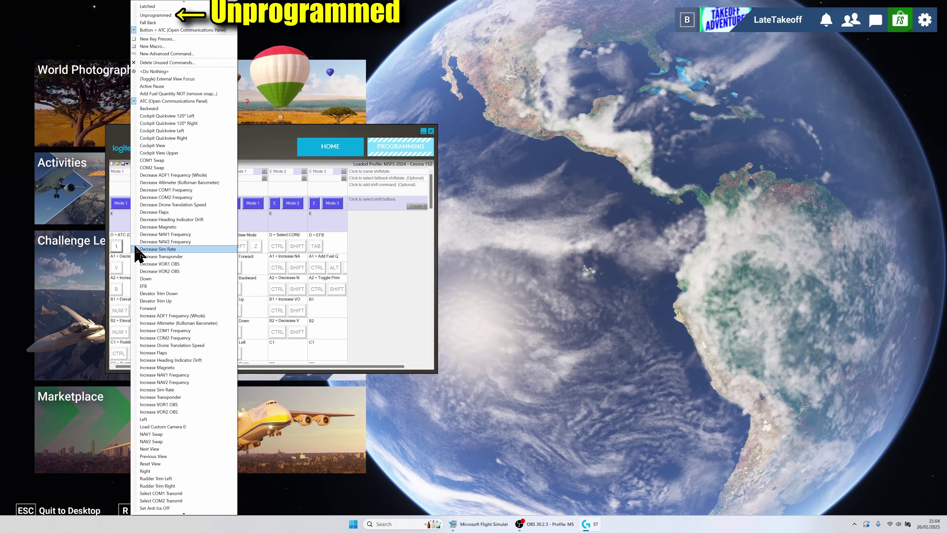
pyautogui.click(171, 16)
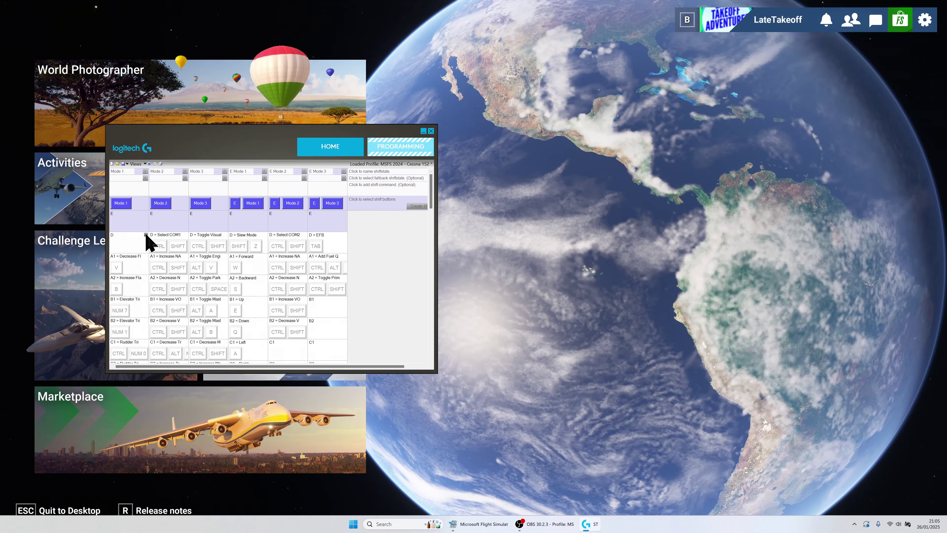
pyautogui.click(193, 261)
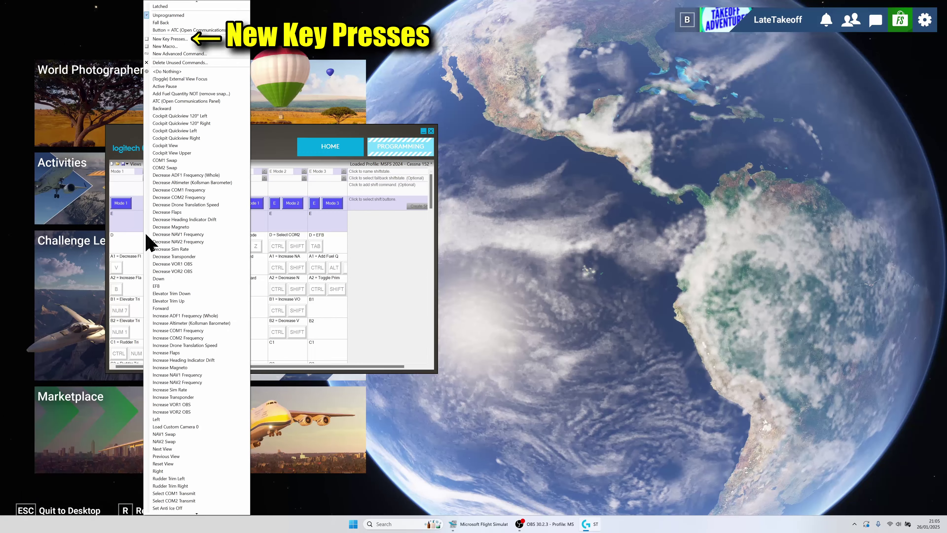
pyautogui.click(184, 39)
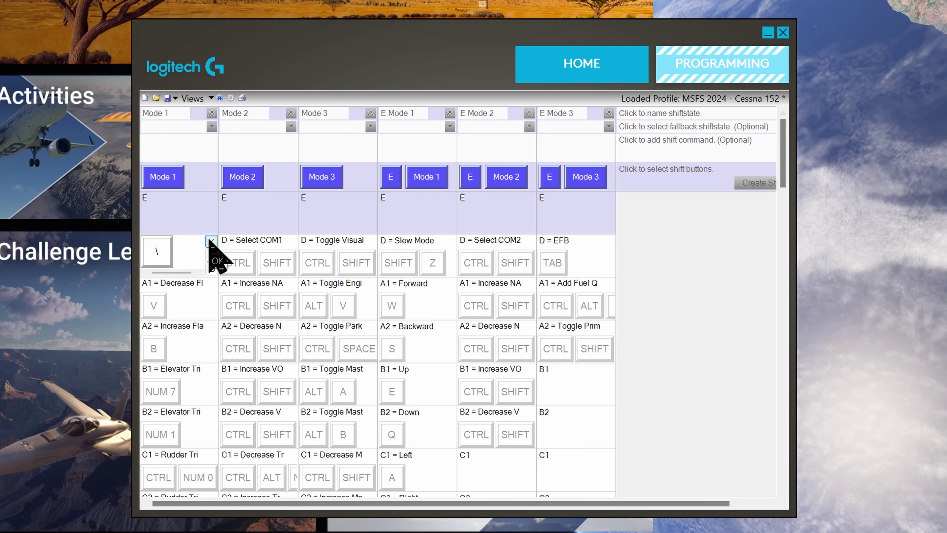
pyautogui.press('Return')
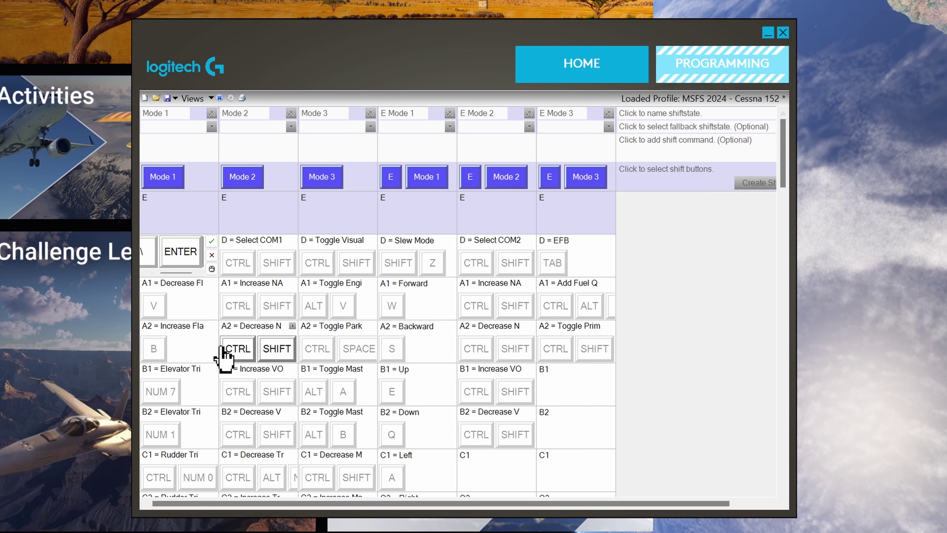
pyautogui.click(211, 255)
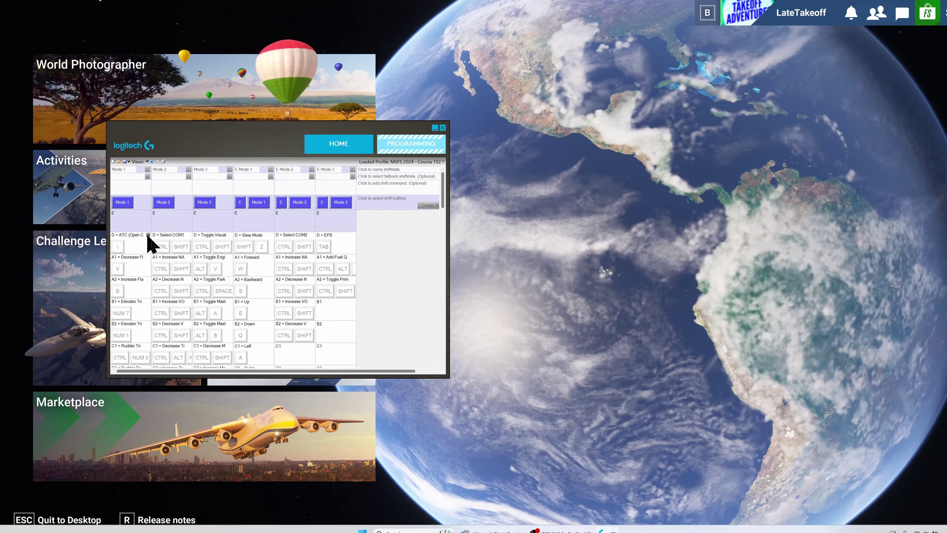
# Step: Unprogram the D button in Mode 1 and give it a new \ key press command named ATC
pyautogui.click(212, 240)
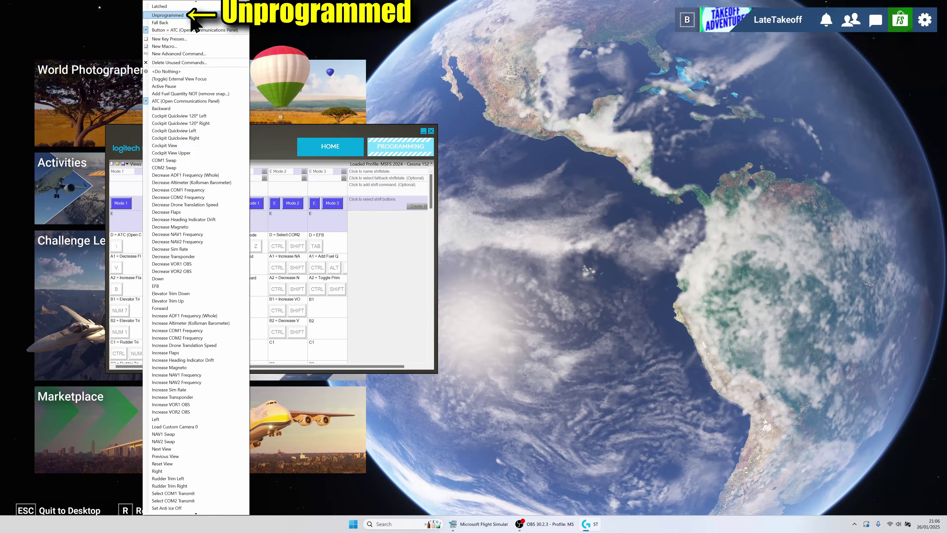
pyautogui.click(175, 15)
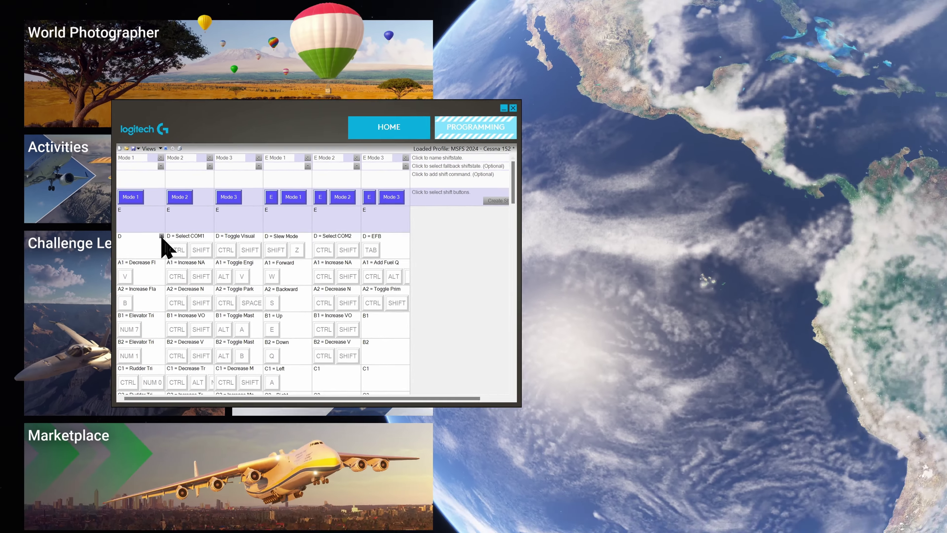
pyautogui.click(213, 240)
pyautogui.click(175, 40)
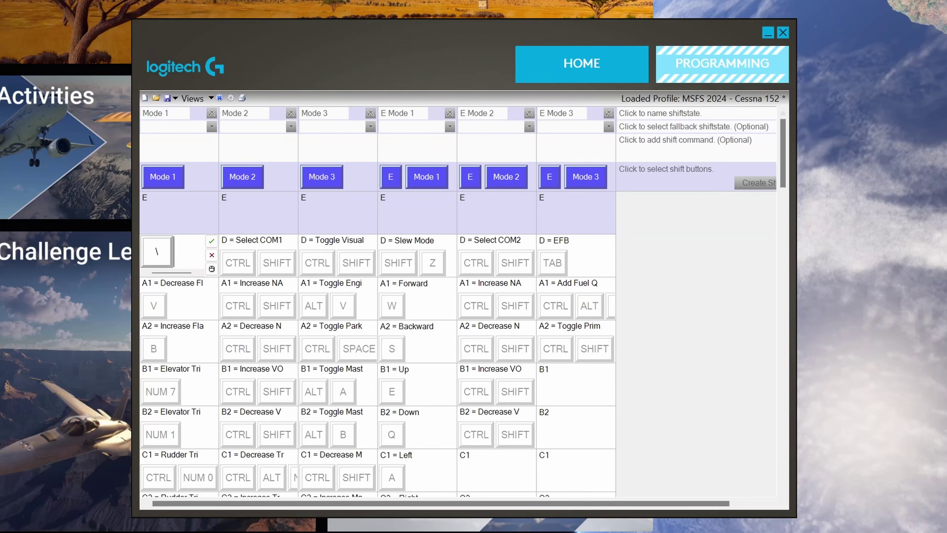
pyautogui.click(211, 240)
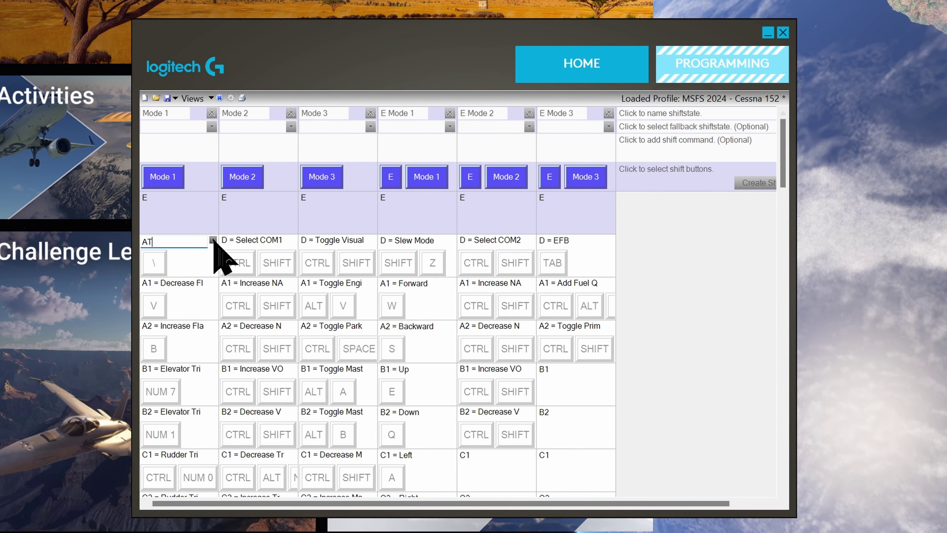
pyautogui.press('Return')
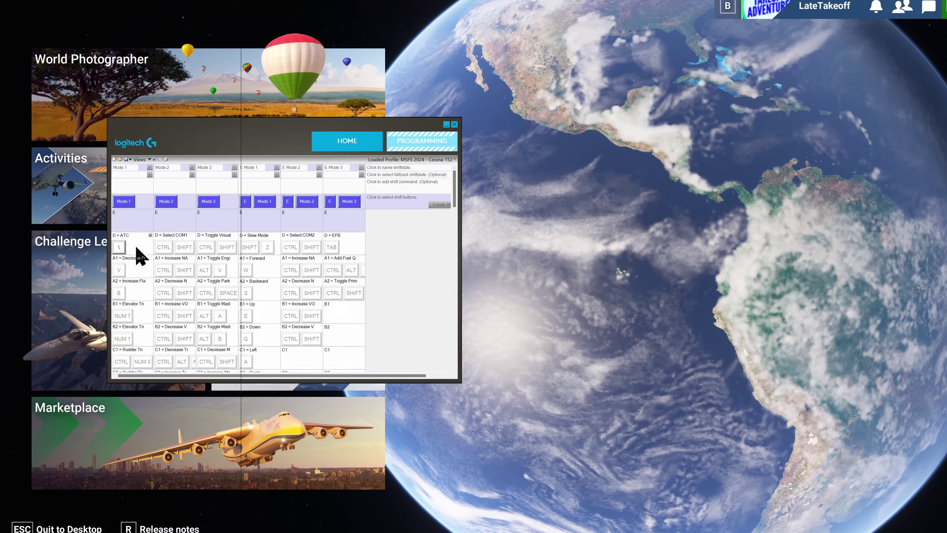
# Step: Assign ATC (Open Communications Panel) to the Mode 1 D button and delete the unused ATC command
pyautogui.click(213, 240)
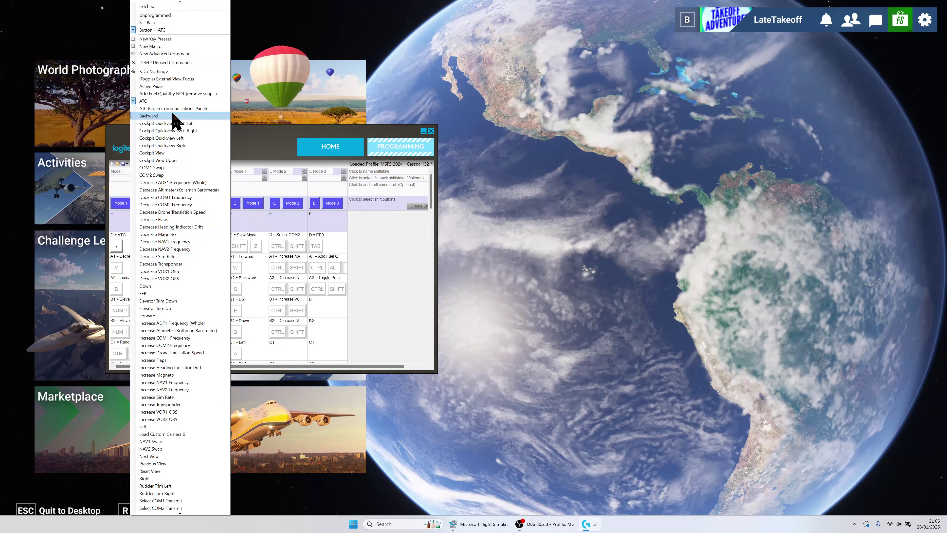
pyautogui.click(185, 108)
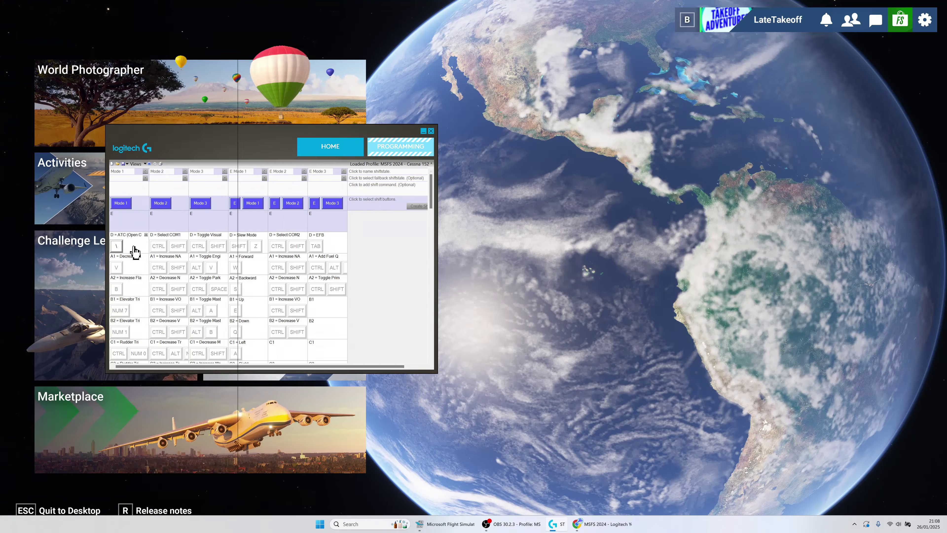
pyautogui.click(135, 252)
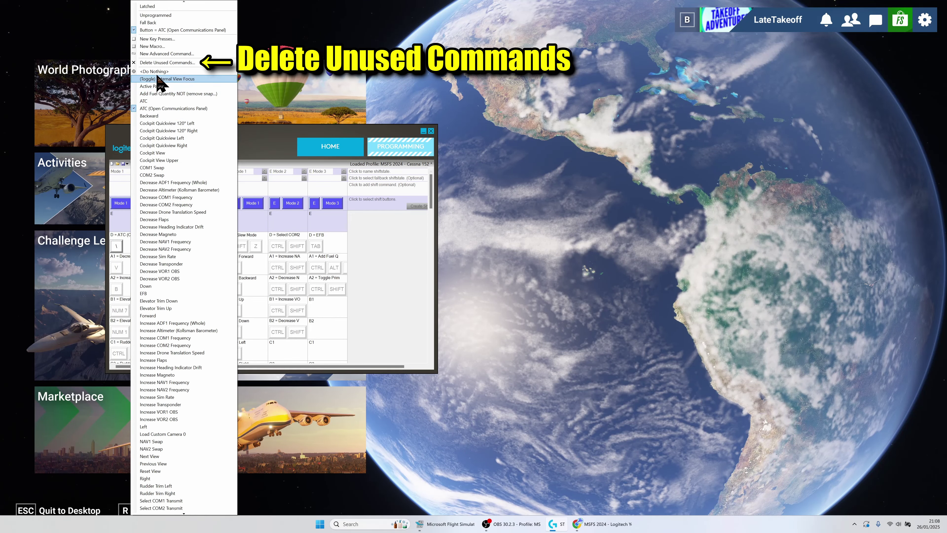
pyautogui.click(177, 62)
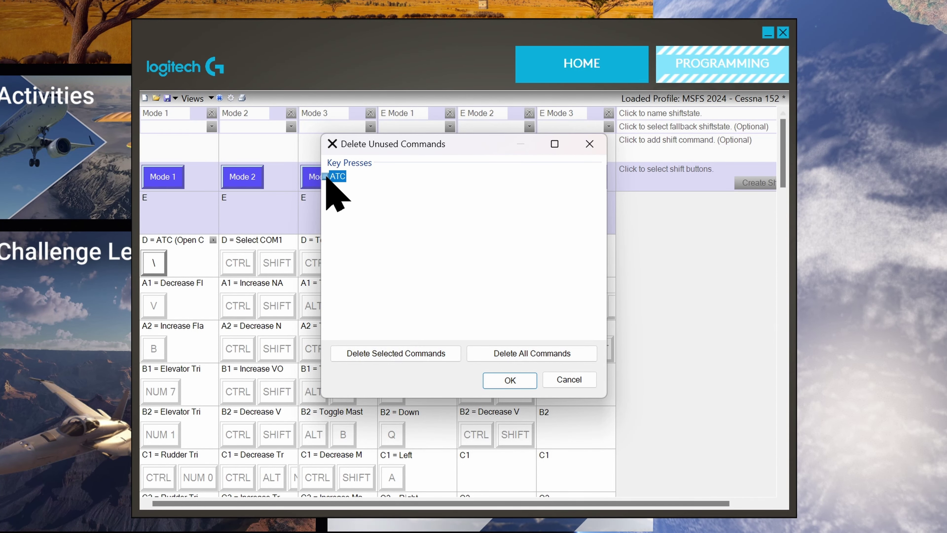
pyautogui.click(393, 352)
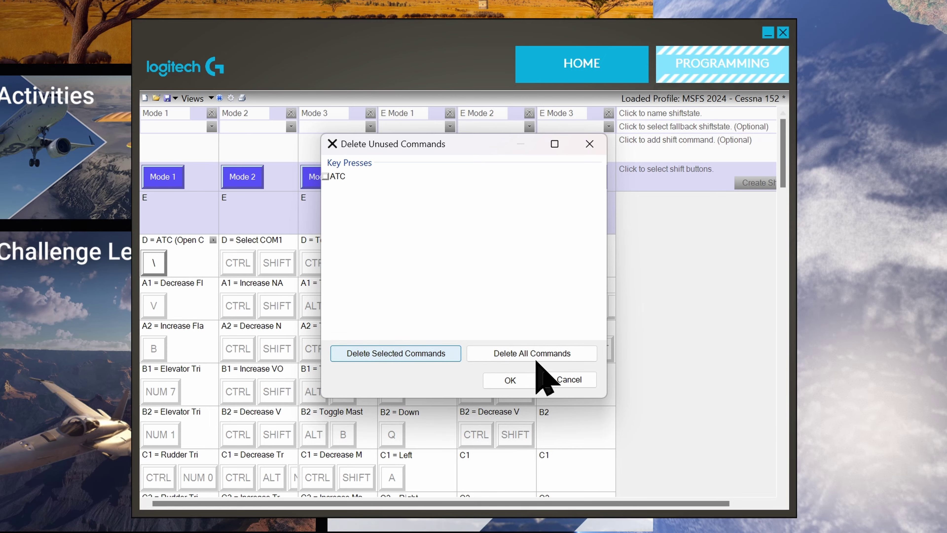
pyautogui.click(422, 354)
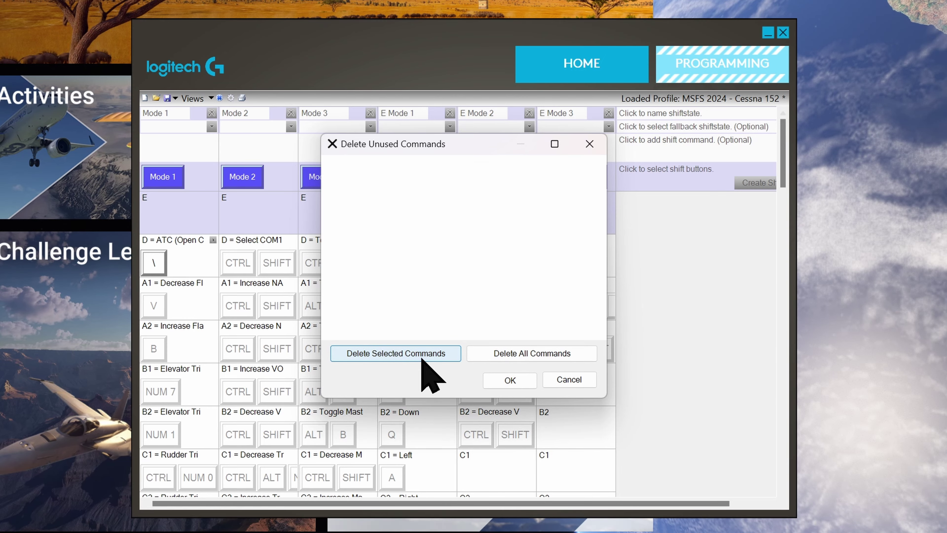
pyautogui.click(510, 381)
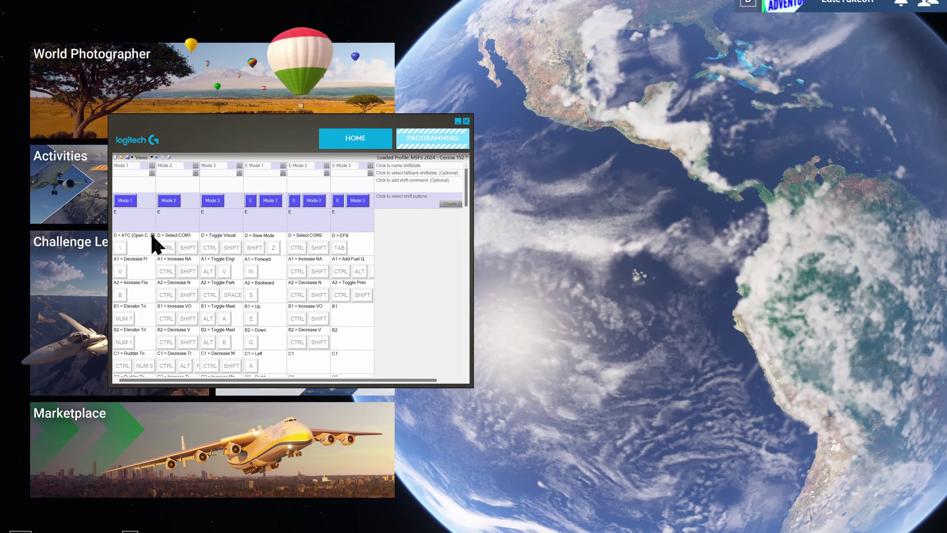
# Step: Assign Slew Mode to the Mode 1 D button, and switch it back to ATC (Open Communications Panel)
pyautogui.click(209, 244)
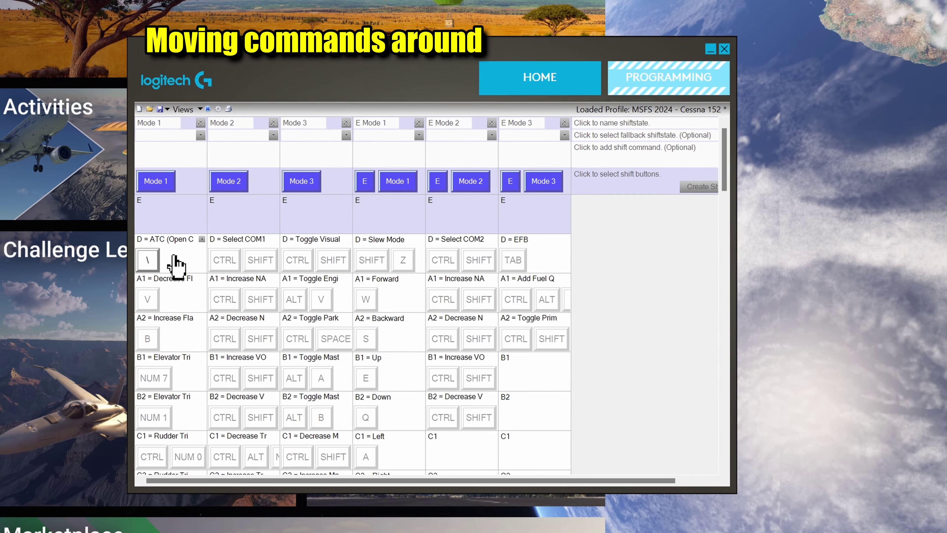
pyautogui.click(175, 261)
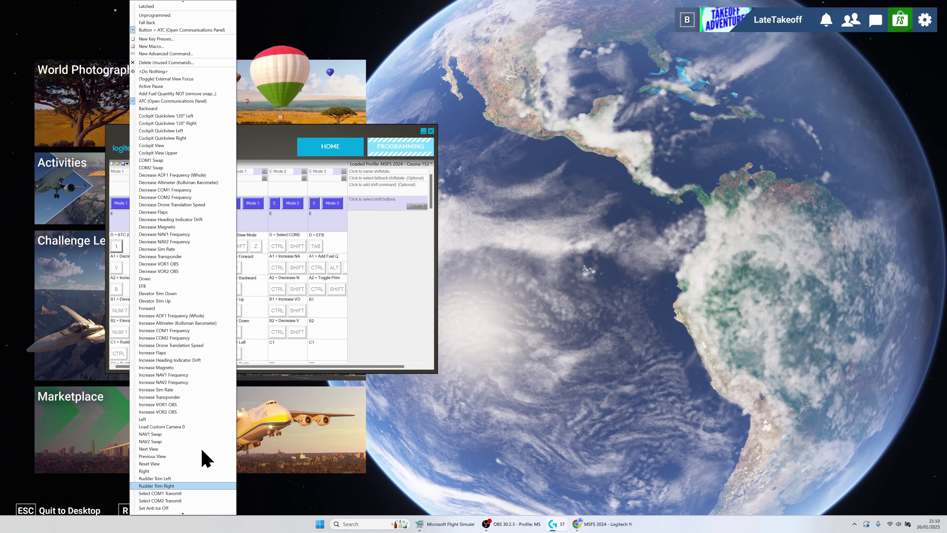
pyautogui.scroll(-1, 186, 499)
pyautogui.click(186, 500)
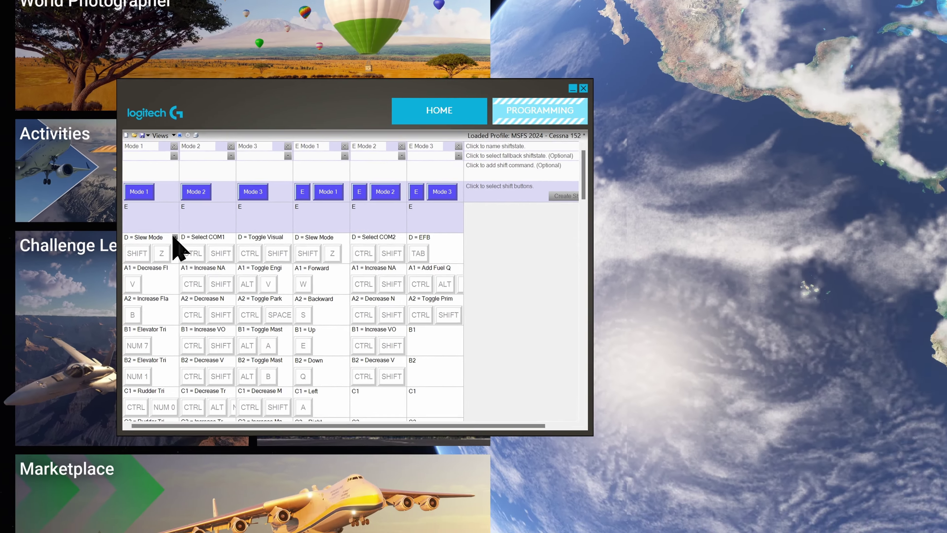
pyautogui.click(208, 244)
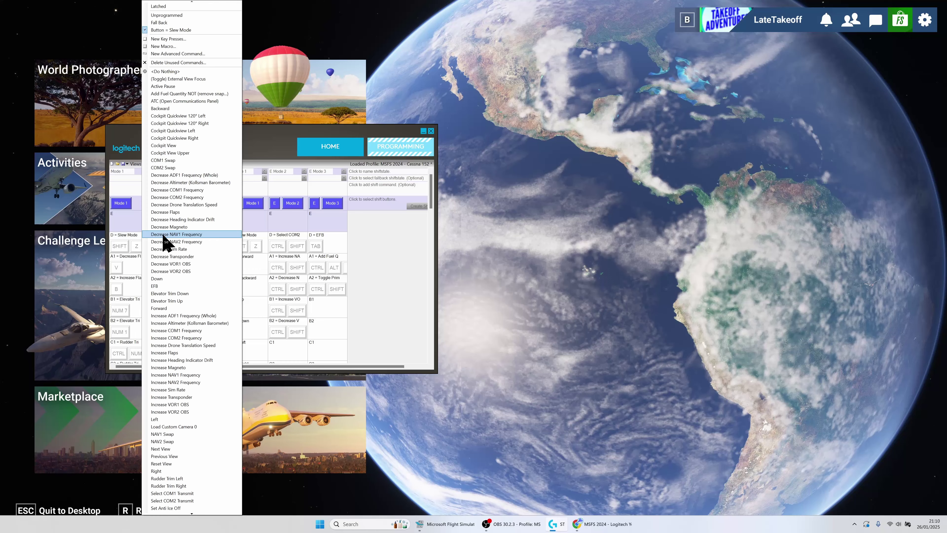
pyautogui.click(179, 101)
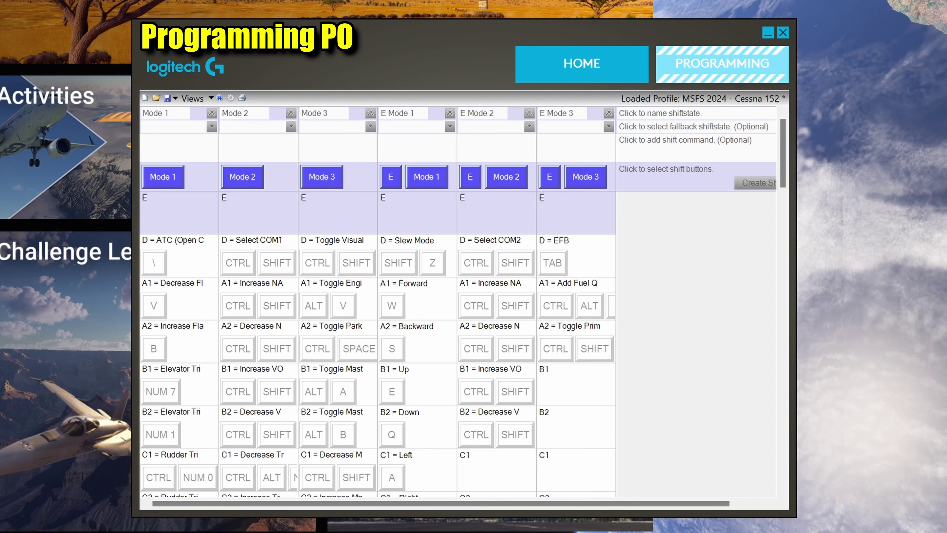
# Step: Set the POV hat switch in Mode 3 to act as Buttons
pyautogui.scroll(-5, 514, 291)
pyautogui.scroll(-10, 518, 302)
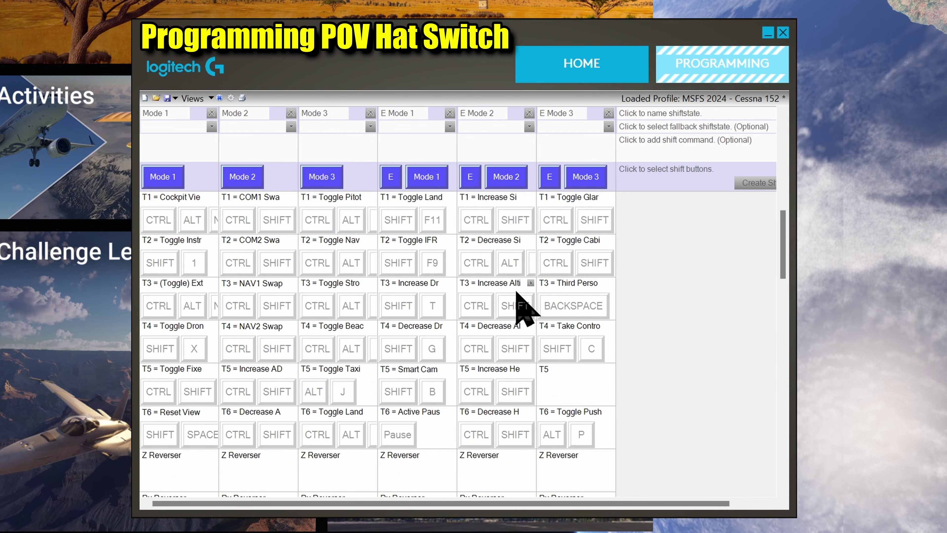
pyautogui.scroll(-7, 520, 306)
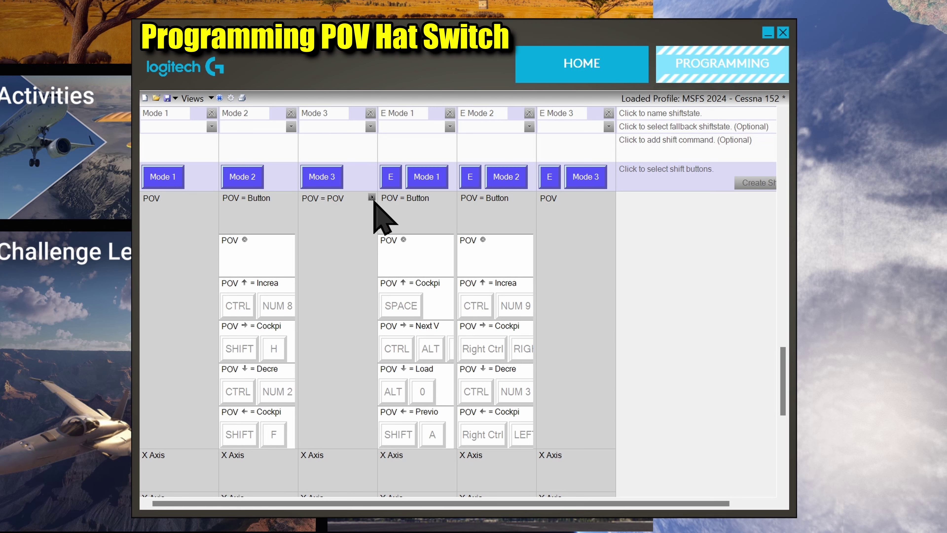
pyautogui.click(372, 196)
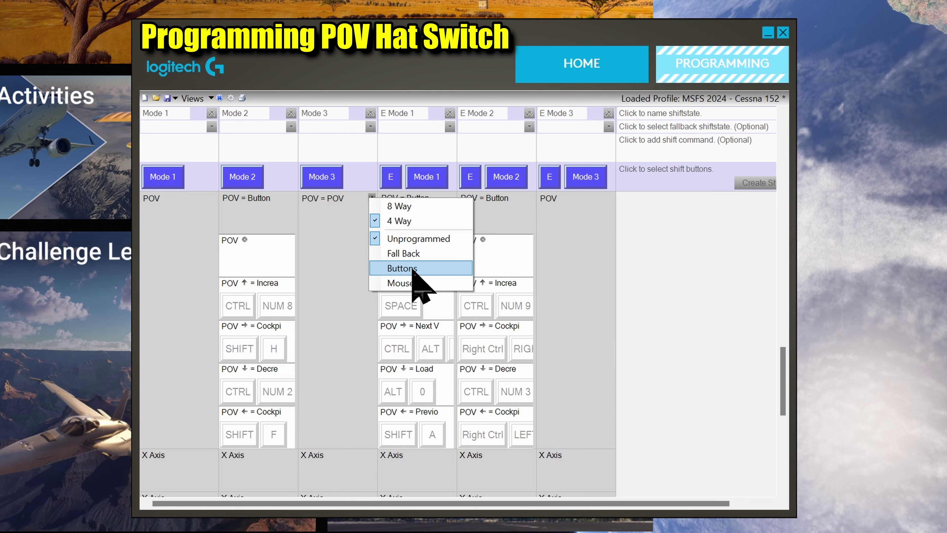
pyautogui.click(403, 268)
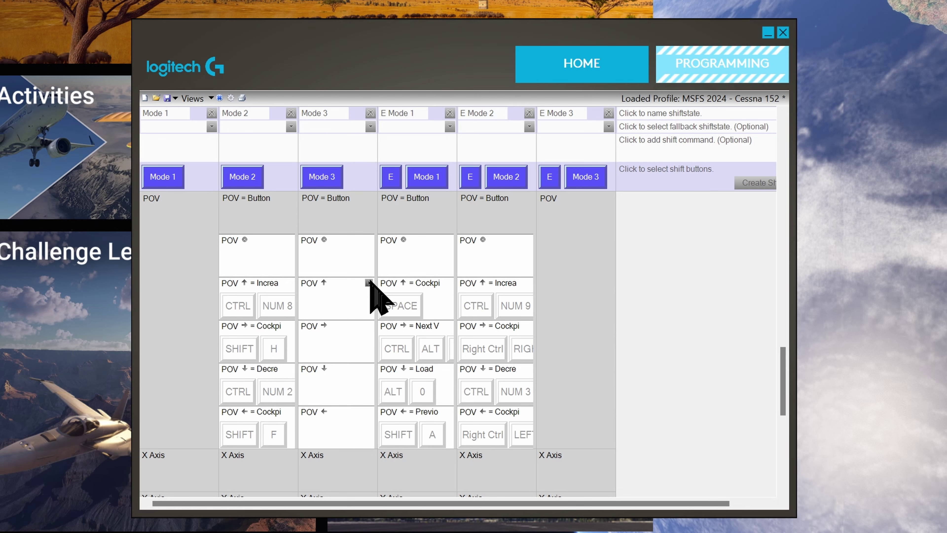
# Step: In Mode 3, assign Increase COM1 Frequency to POV up and Cockpit Quickview 120° Right to POV right
pyautogui.click(369, 282)
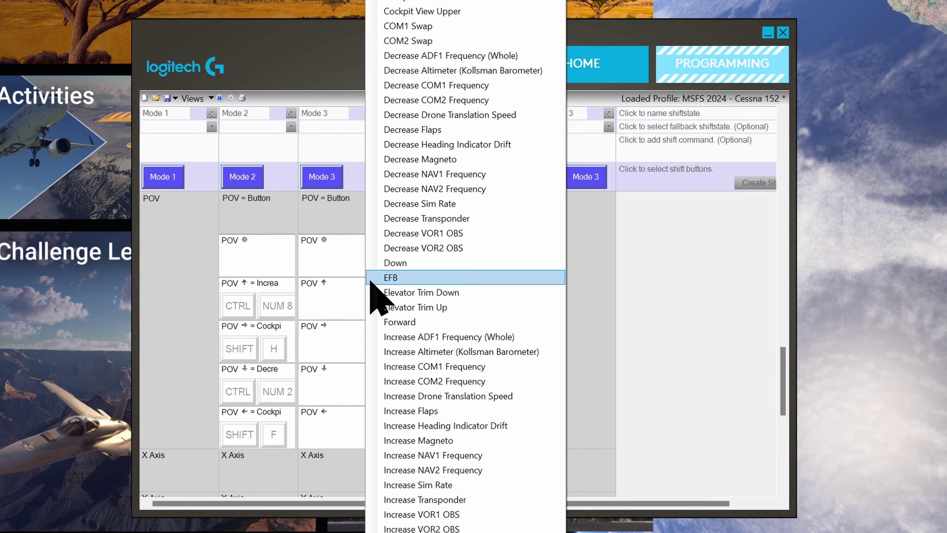
pyautogui.click(499, 367)
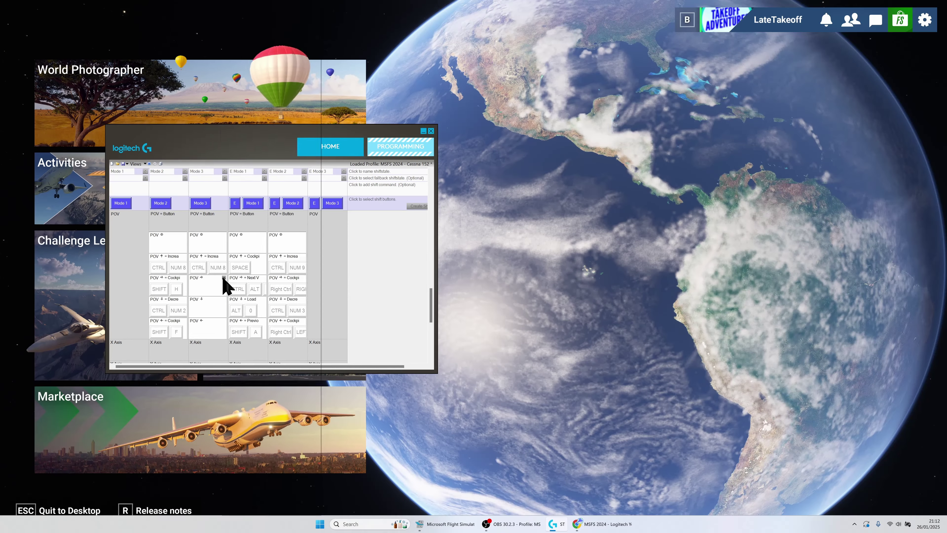
pyautogui.click(368, 326)
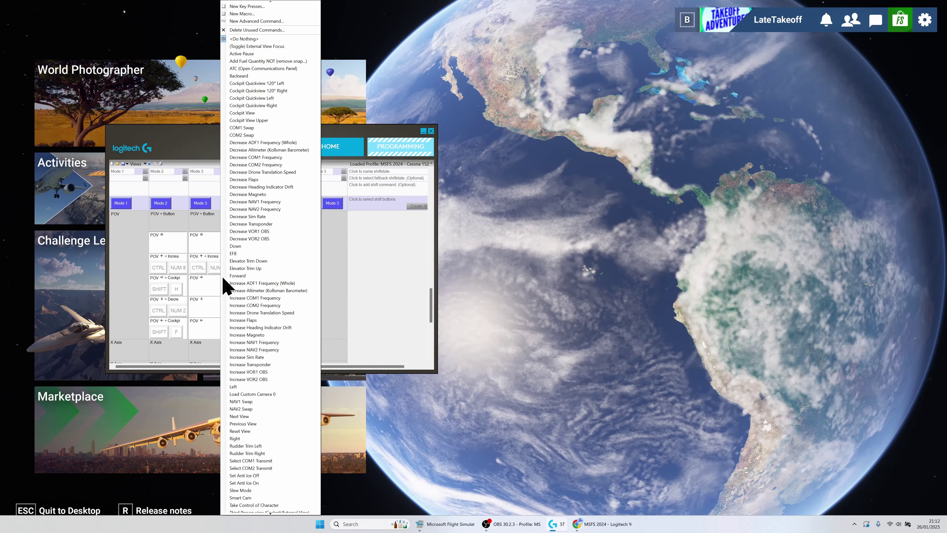
pyautogui.click(280, 90)
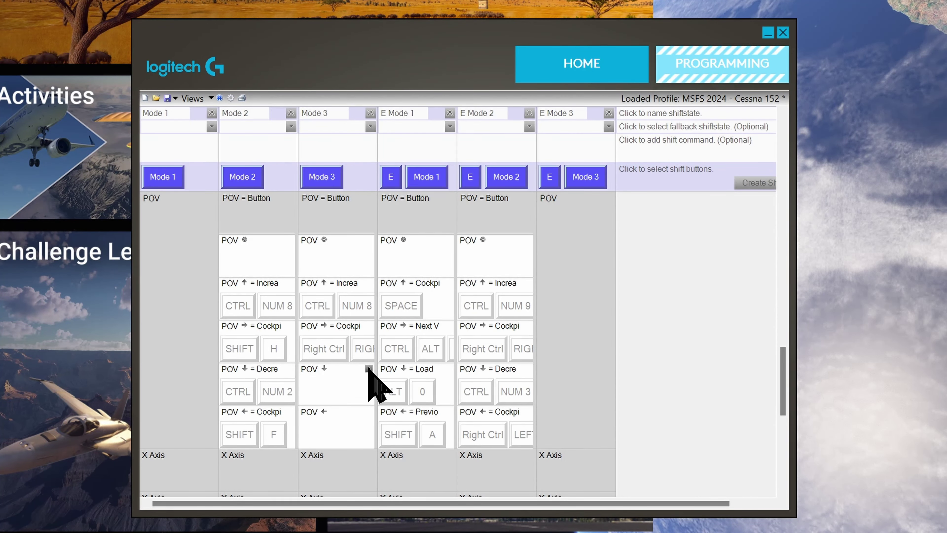
# Step: In Mode 3, assign Decrease COM1 Frequency to POV down and Cockpit Quickview 120° Left to POV left
pyautogui.click(368, 369)
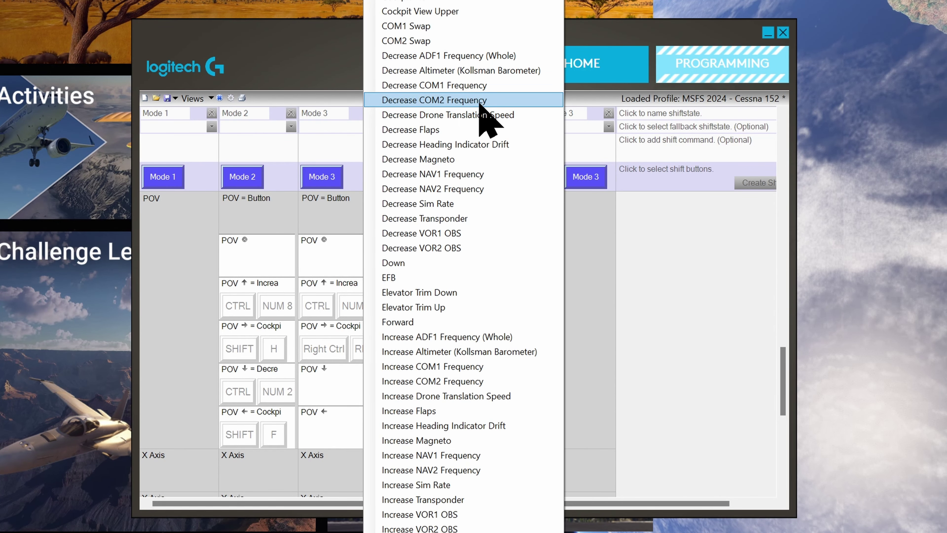
pyautogui.click(485, 88)
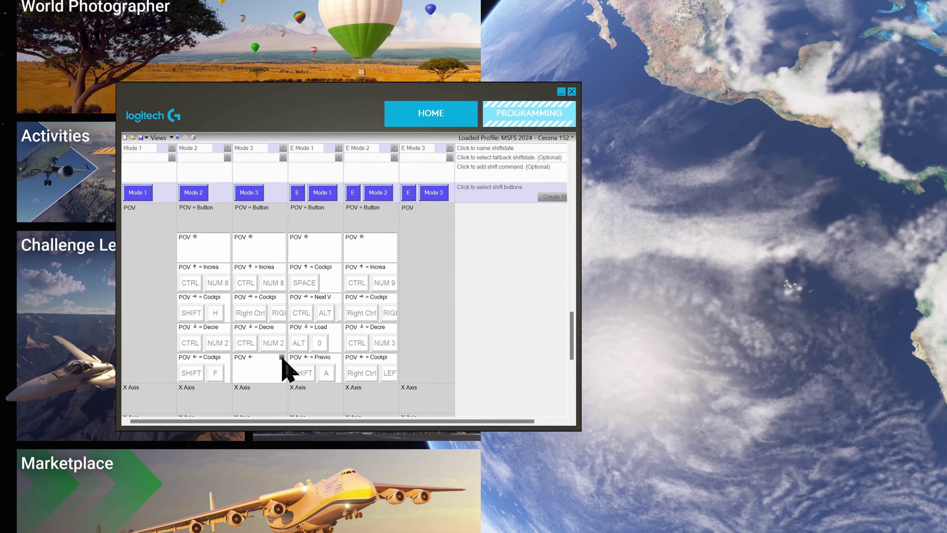
pyautogui.click(369, 411)
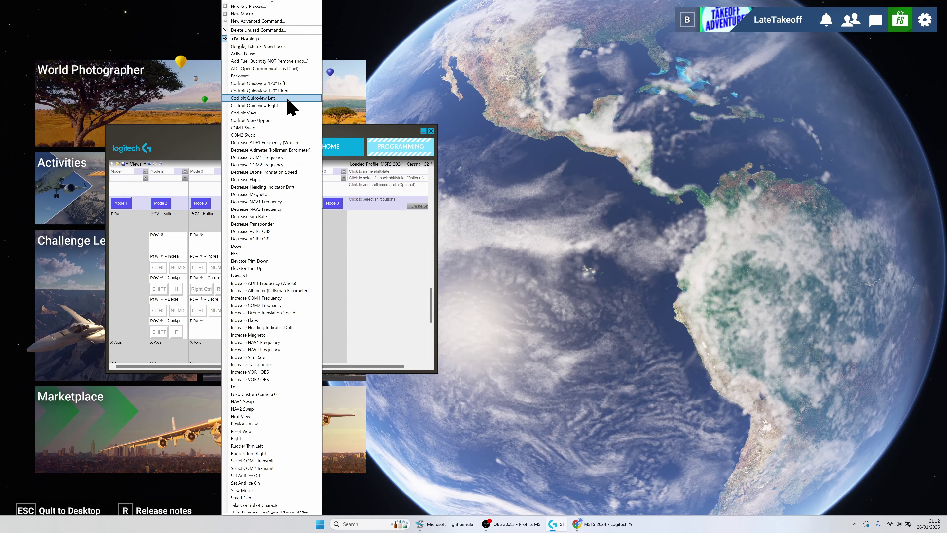
pyautogui.click(290, 83)
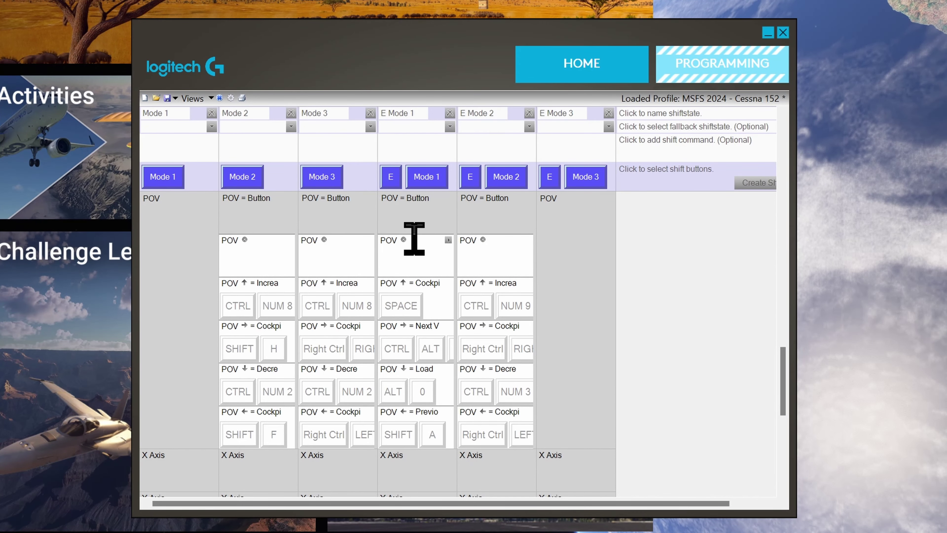
# Step: Set the Mode 3 POV hat switch to Unprogrammed
pyautogui.click(371, 197)
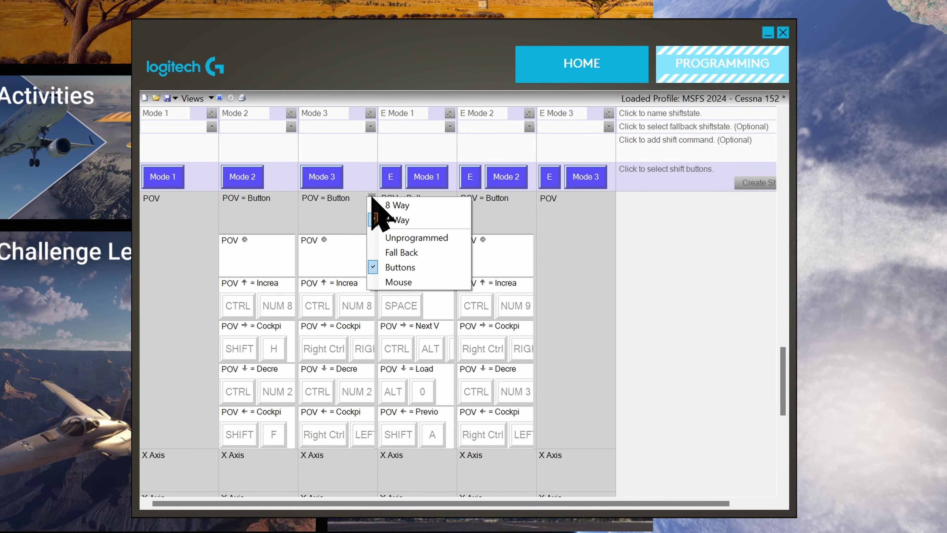
pyautogui.click(390, 237)
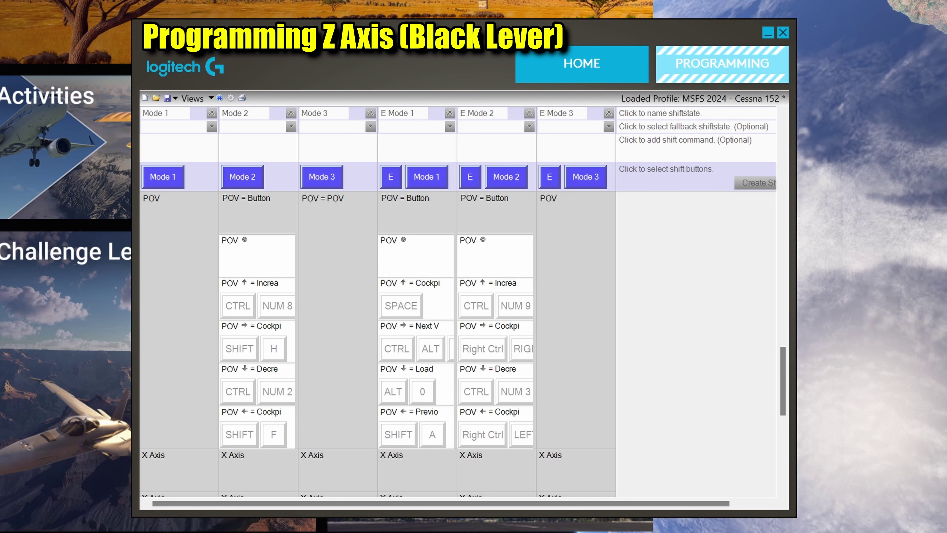
# Step: Set both directions of the Mode 3 Z Axis to Do Nothing and make the axis Unprogrammed
pyautogui.scroll(-6, 578, 329)
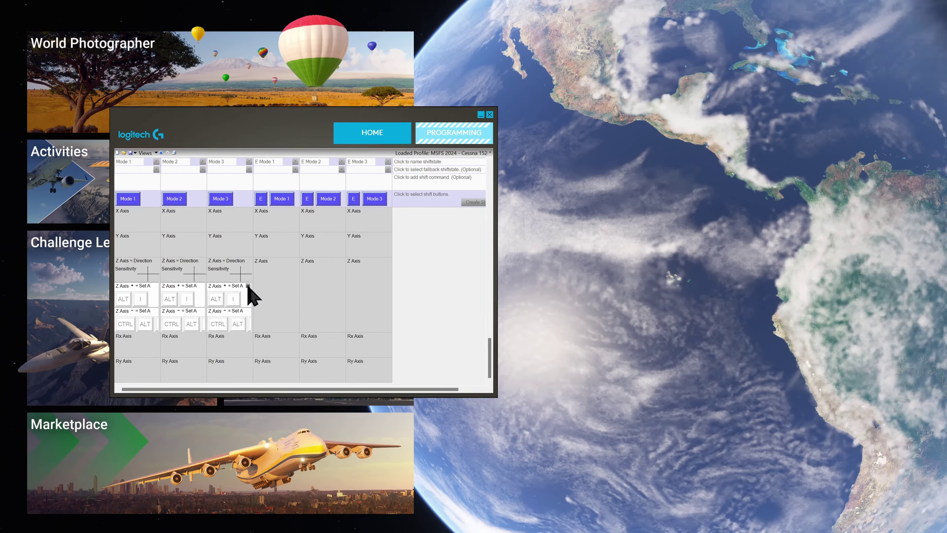
pyautogui.click(369, 325)
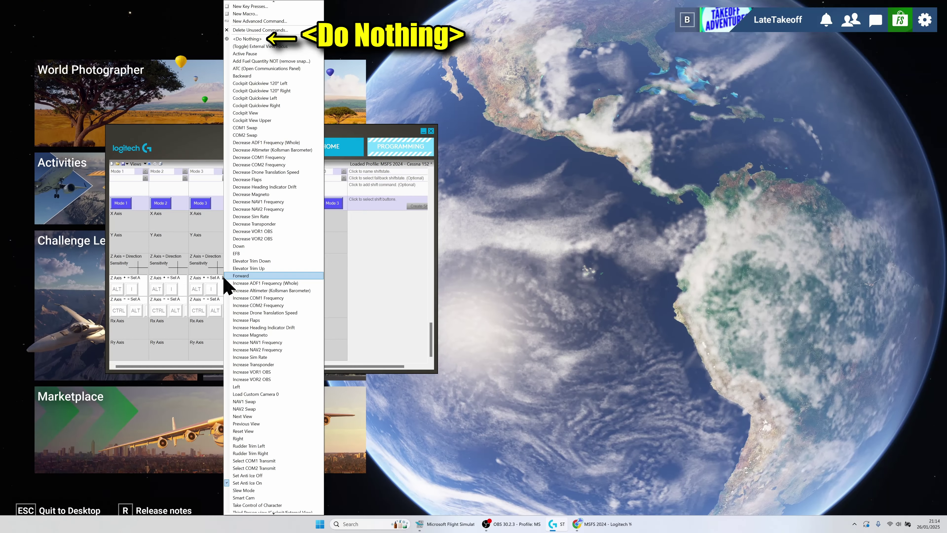
pyautogui.click(253, 39)
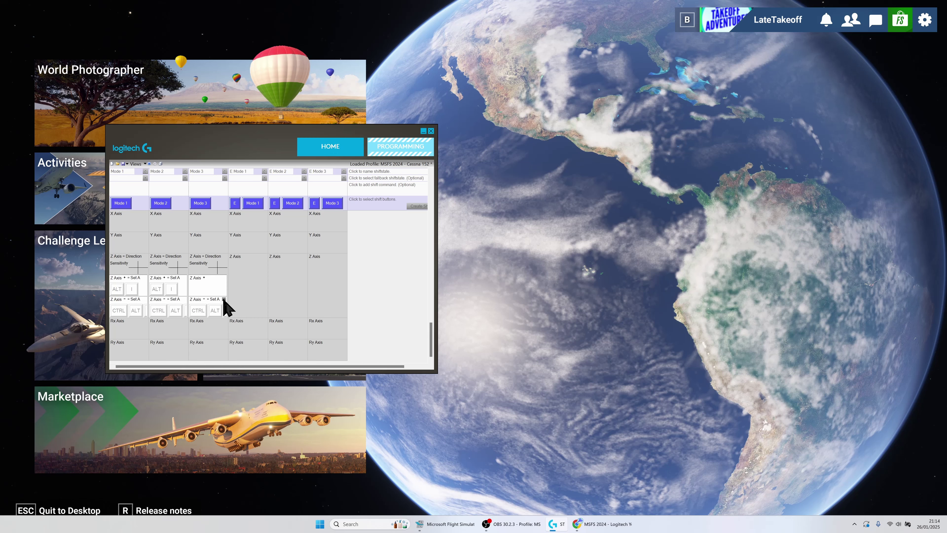
pyautogui.click(224, 299)
pyautogui.click(261, 40)
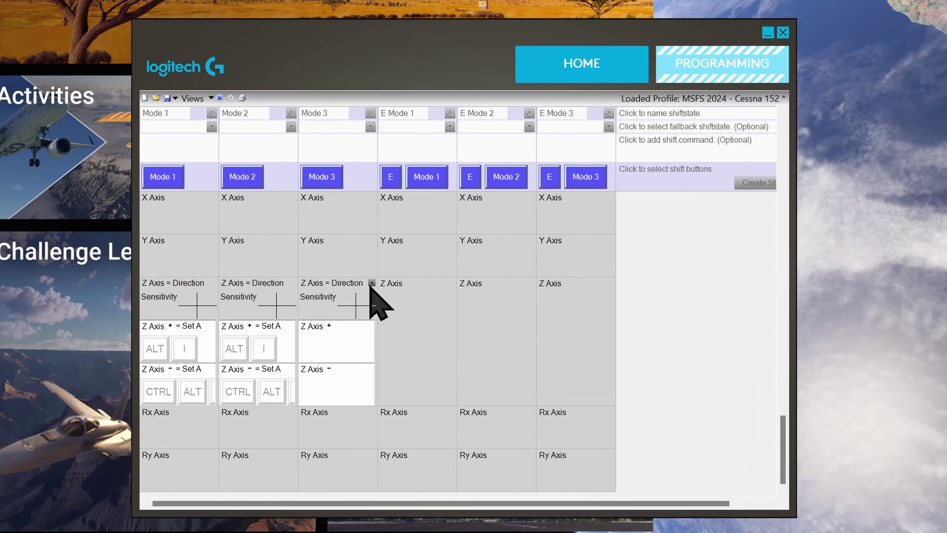
pyautogui.click(254, 262)
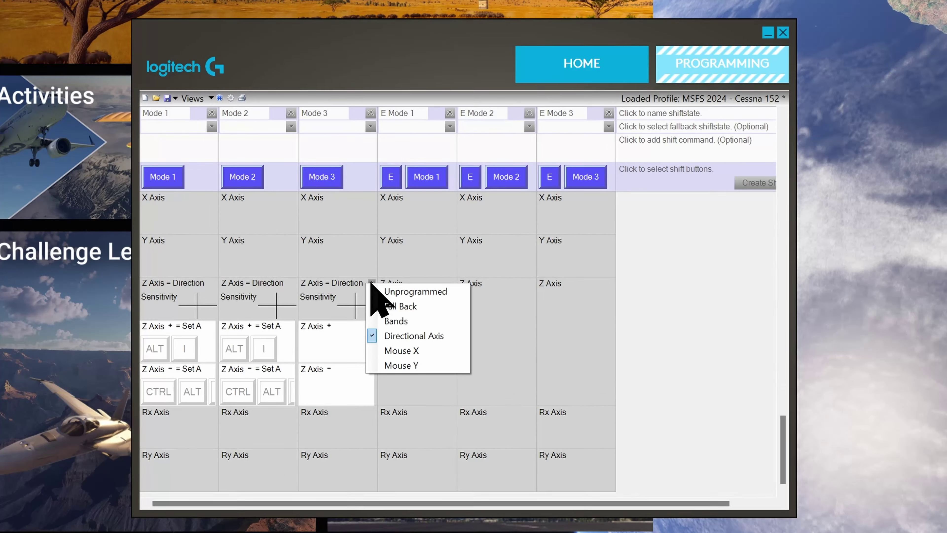
pyautogui.click(388, 292)
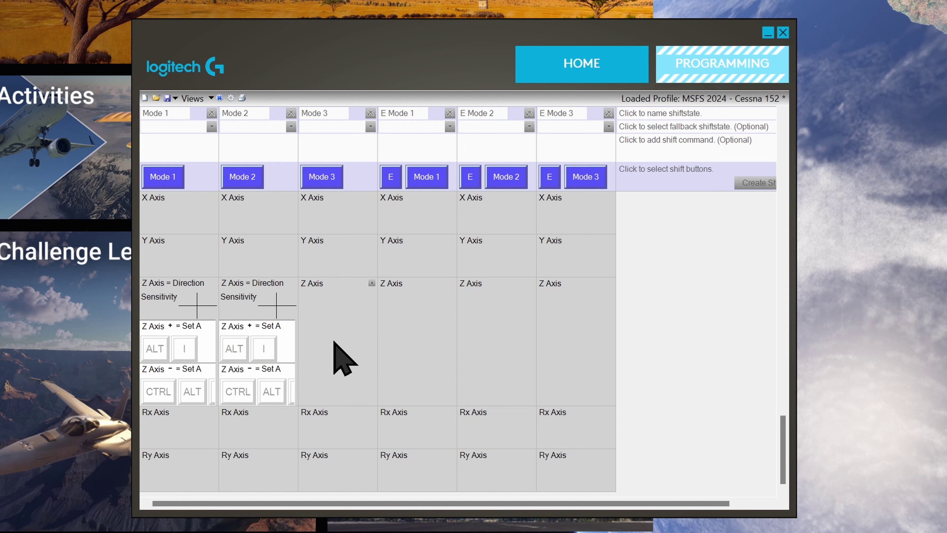
# Step: Make the Mode 3 Z Axis a Directional Axis, with Set Anti Ice On for plus and Set Anti Ice Off for minus
pyautogui.click(371, 283)
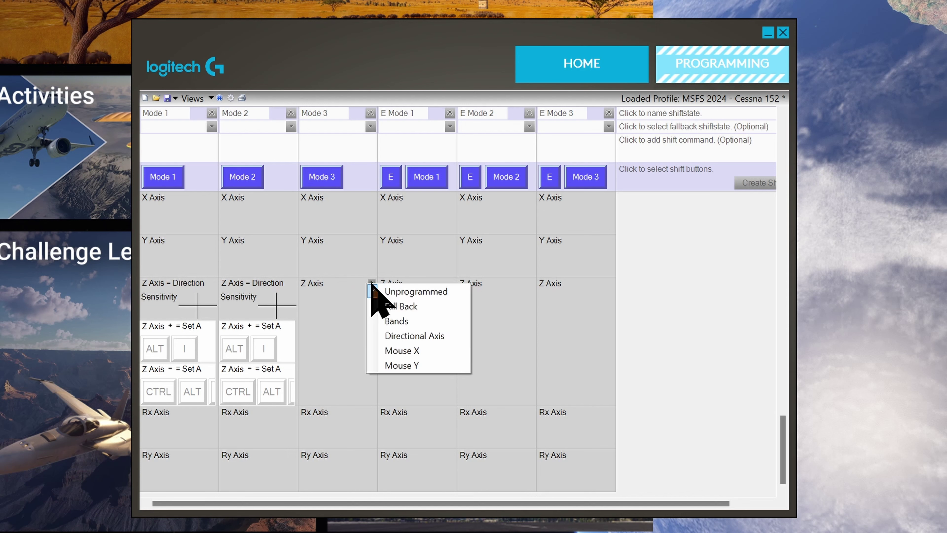
pyautogui.click(441, 341)
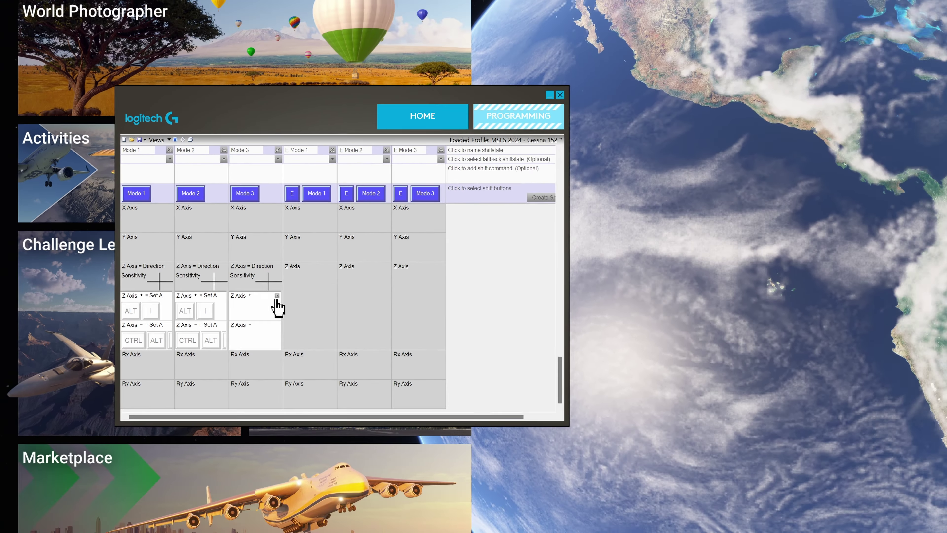
pyautogui.click(368, 326)
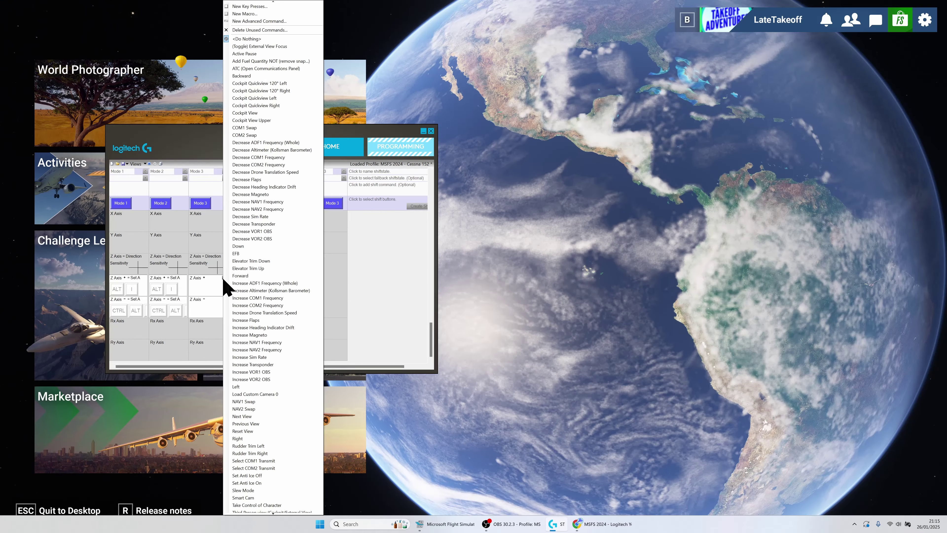
pyautogui.click(294, 482)
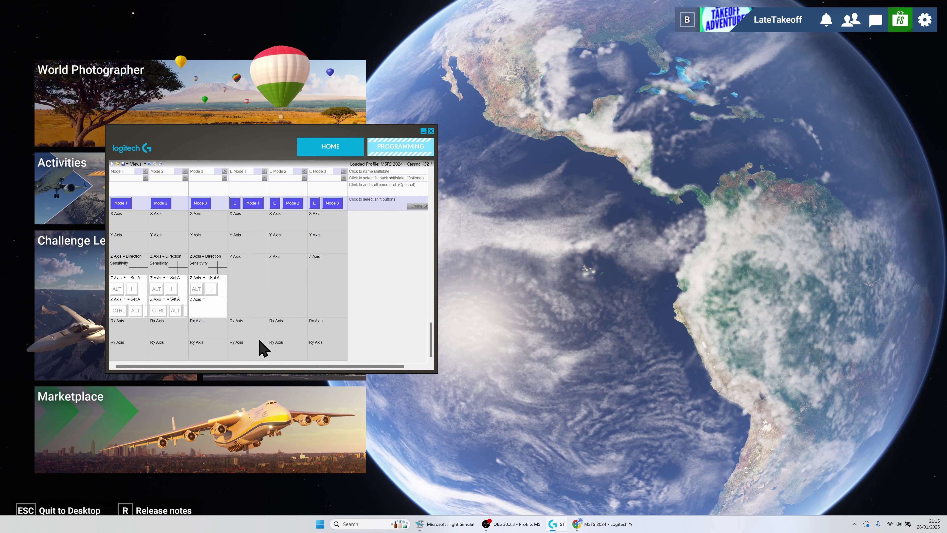
pyautogui.click(224, 300)
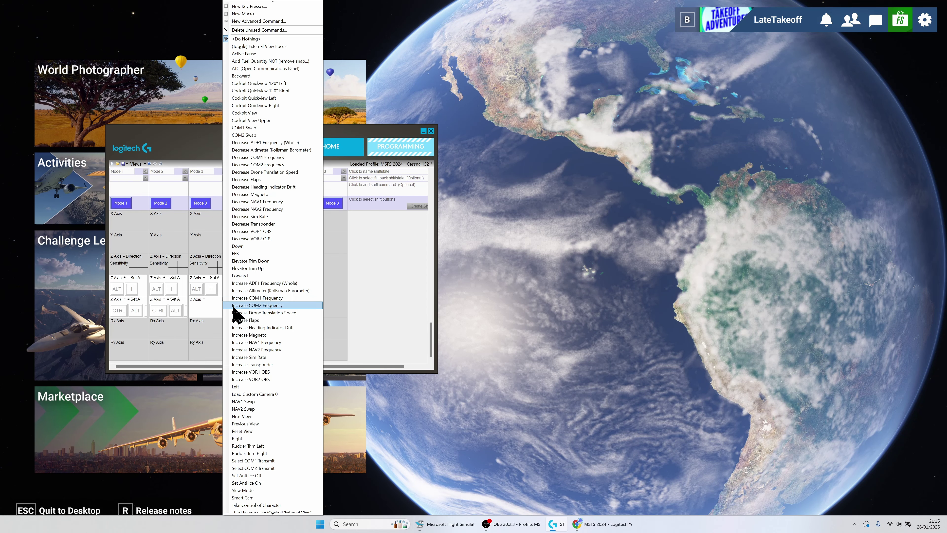
pyautogui.click(284, 475)
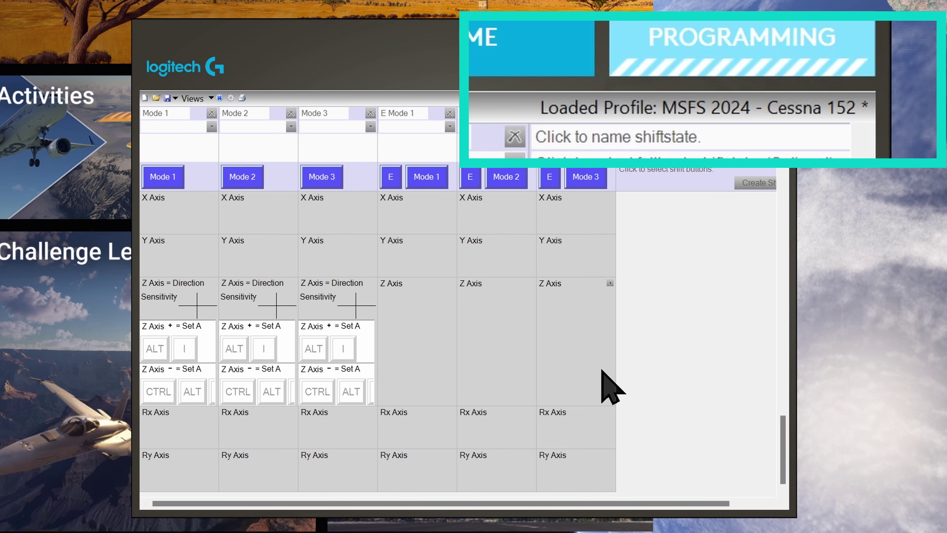
# Step: Save the edited profile and activate MSFS 2024 - Cessna 152 in the yoke driver
pyautogui.click(167, 98)
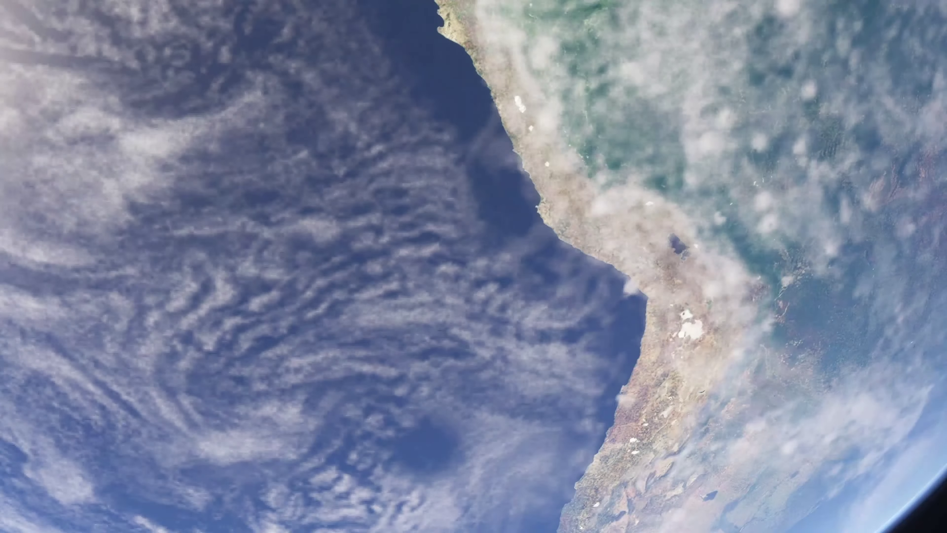
pyautogui.click(690, 514)
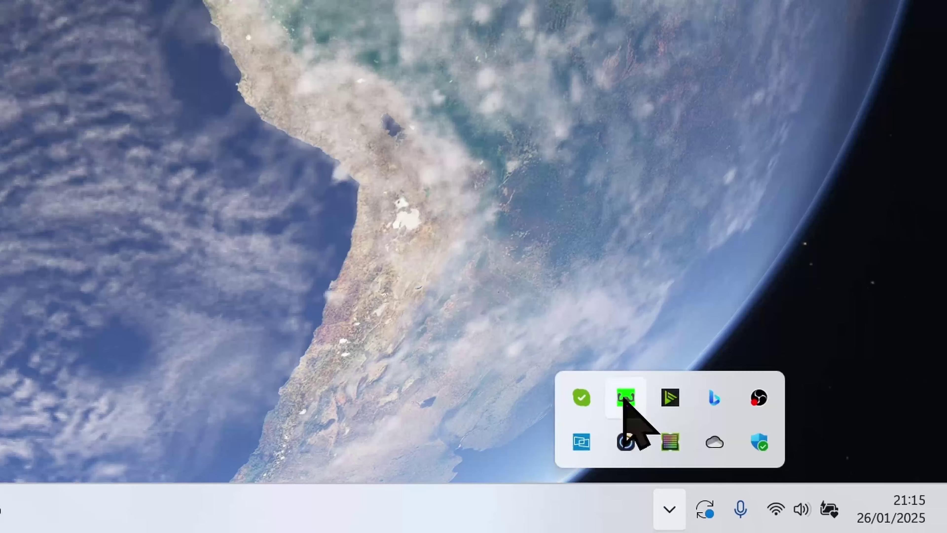
pyautogui.rightClick(643, 405)
pyautogui.click(574, 381)
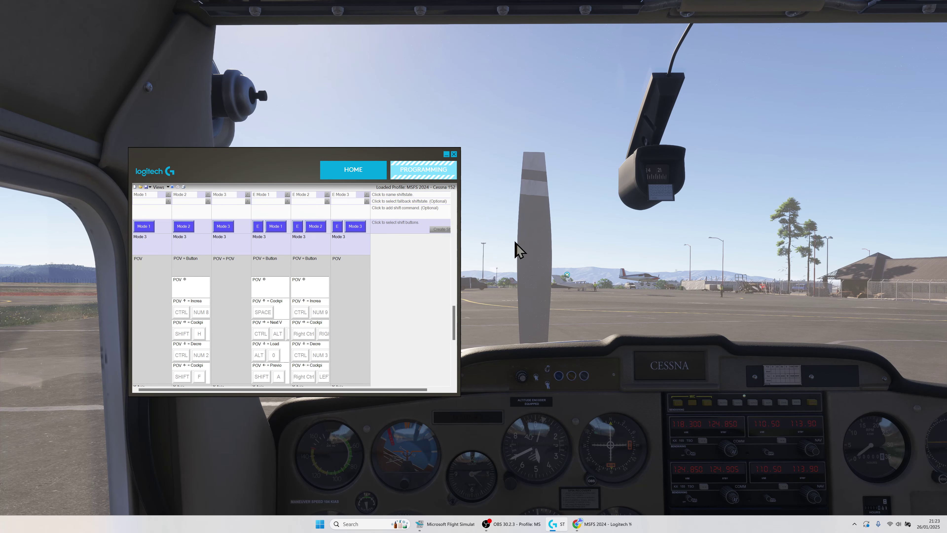
# Step: Switch to Microsoft Flight Simulator and test the yoke keystrokes by raising and lowering the cockpit view several times
pyautogui.click(518, 249)
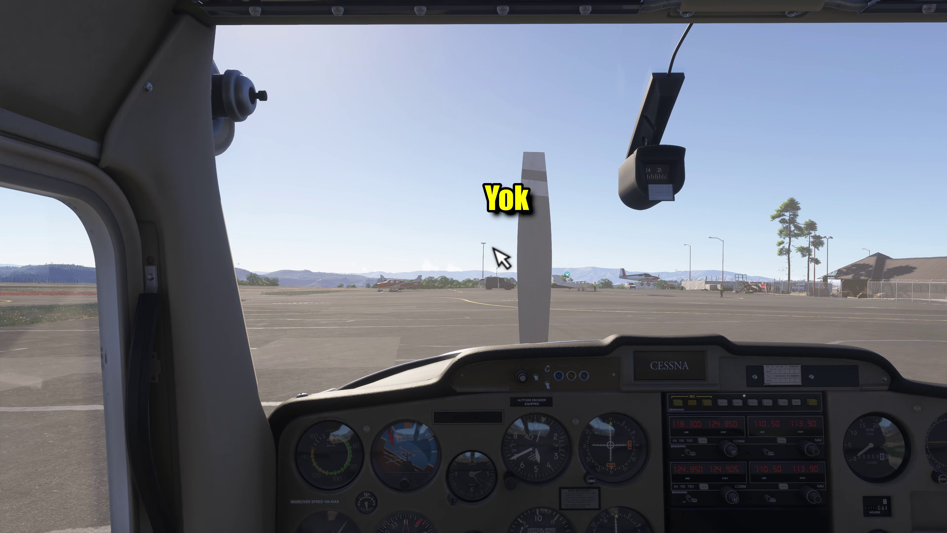
pyautogui.press('Up')
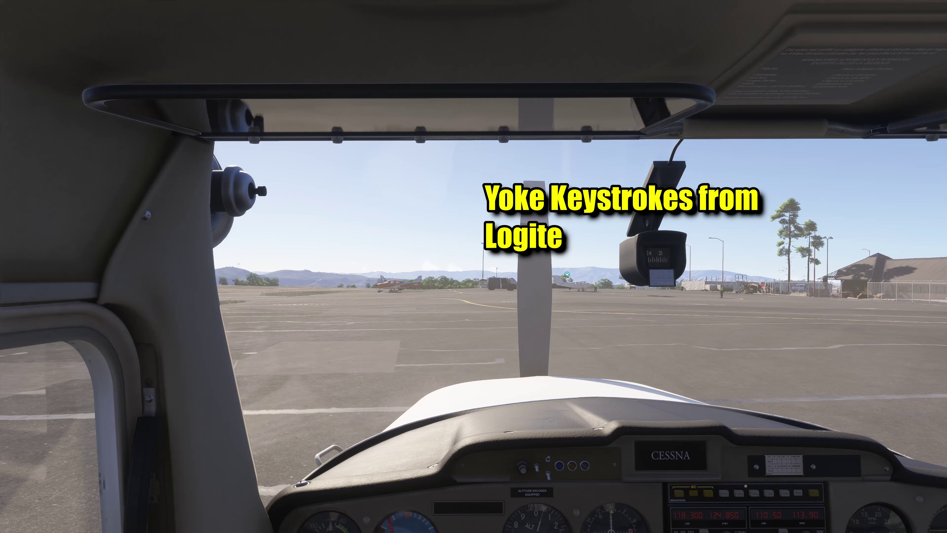
pyautogui.press('Down')
pyautogui.press('Up')
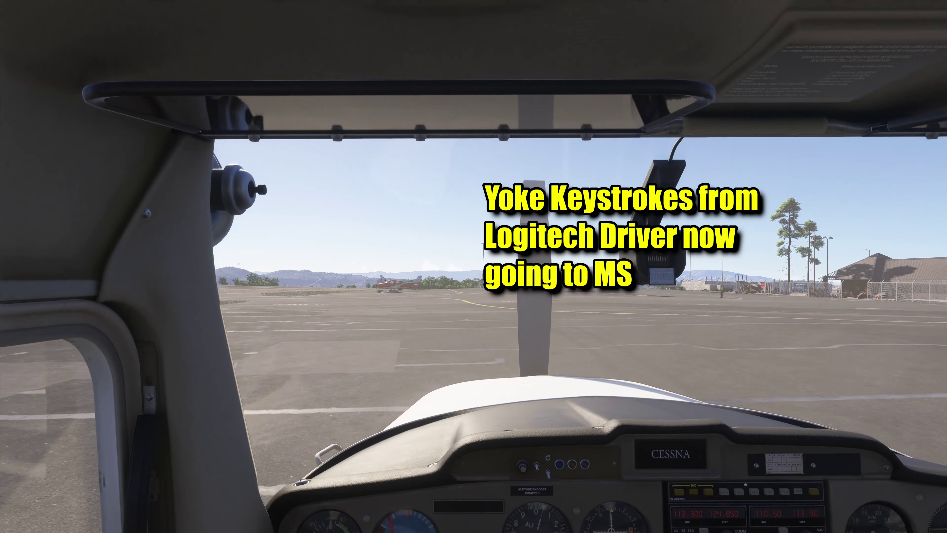
pyautogui.press('Down')
pyautogui.press('Up')
pyautogui.press('Down')
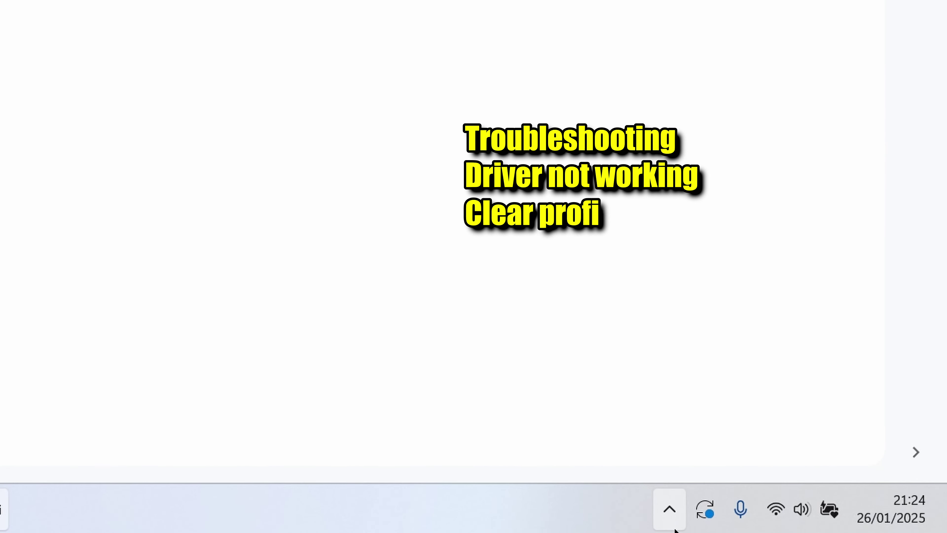
# Step: Clear the active yoke driver profile, reselect MSFS 2024 - Cessna 152, and check the driver's profile selection
pyautogui.click(670, 509)
pyautogui.rightClick(627, 399)
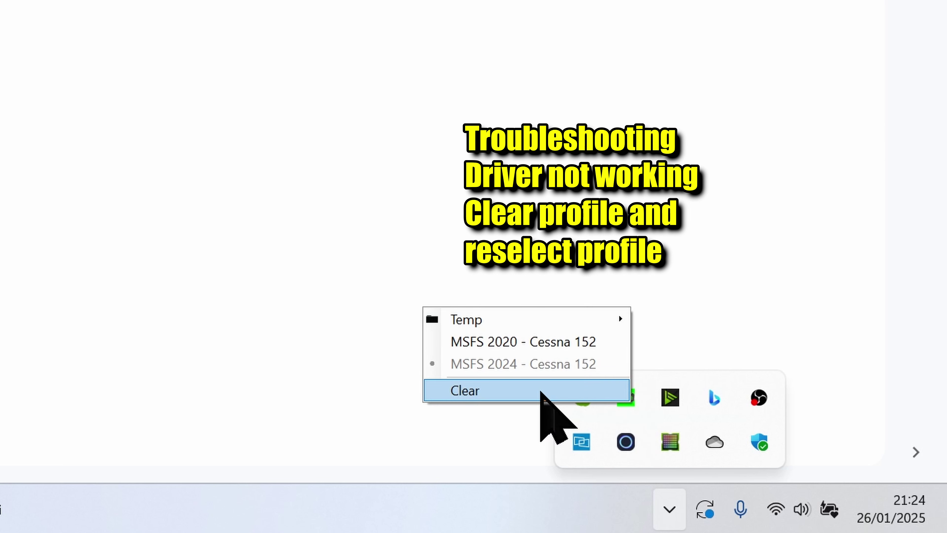
pyautogui.click(541, 390)
pyautogui.rightClick(626, 399)
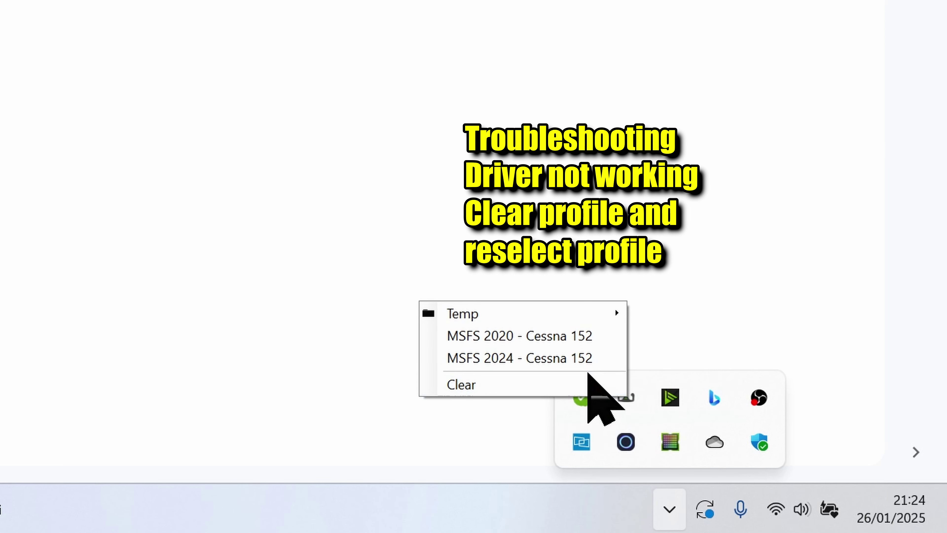
pyautogui.click(584, 366)
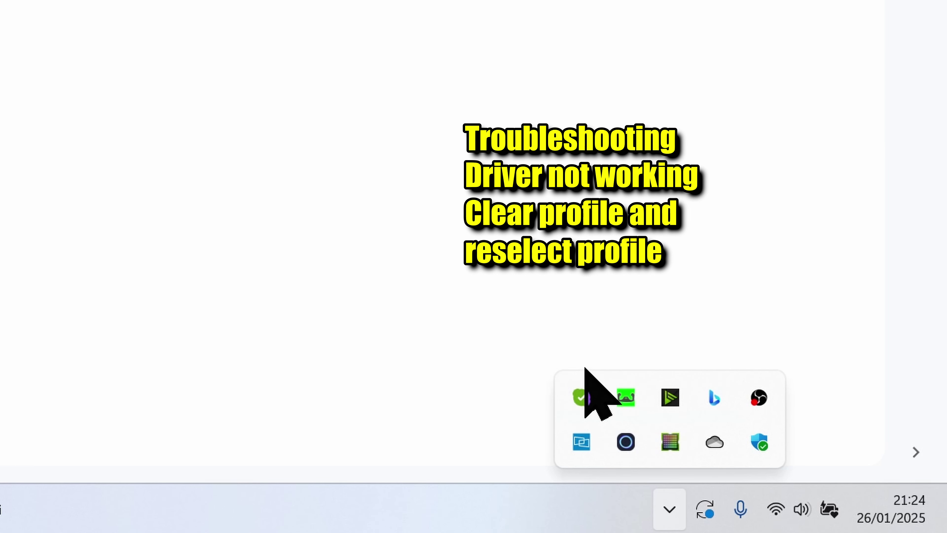
pyautogui.rightClick(623, 400)
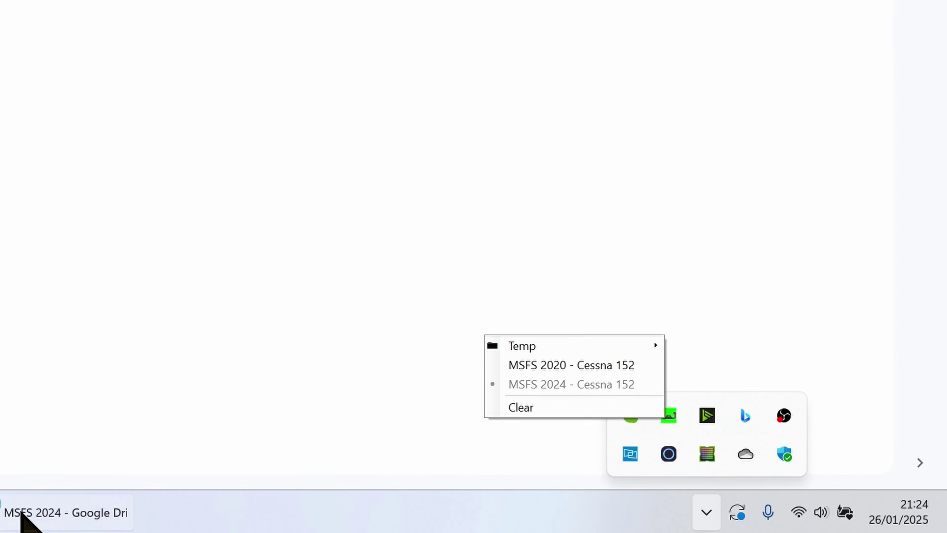
# Step: Switch to the browser showing the MSFS 2024 folder in Google Drive
pyautogui.click(601, 524)
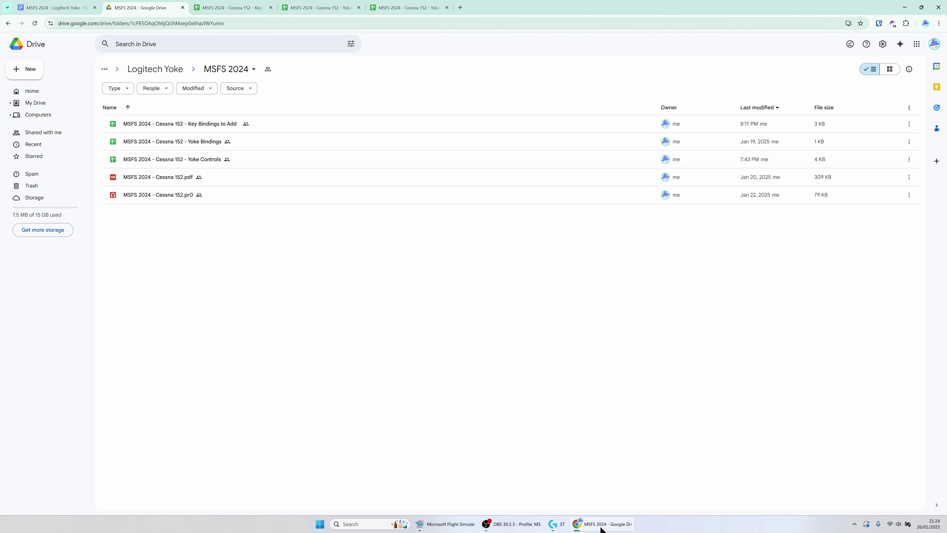